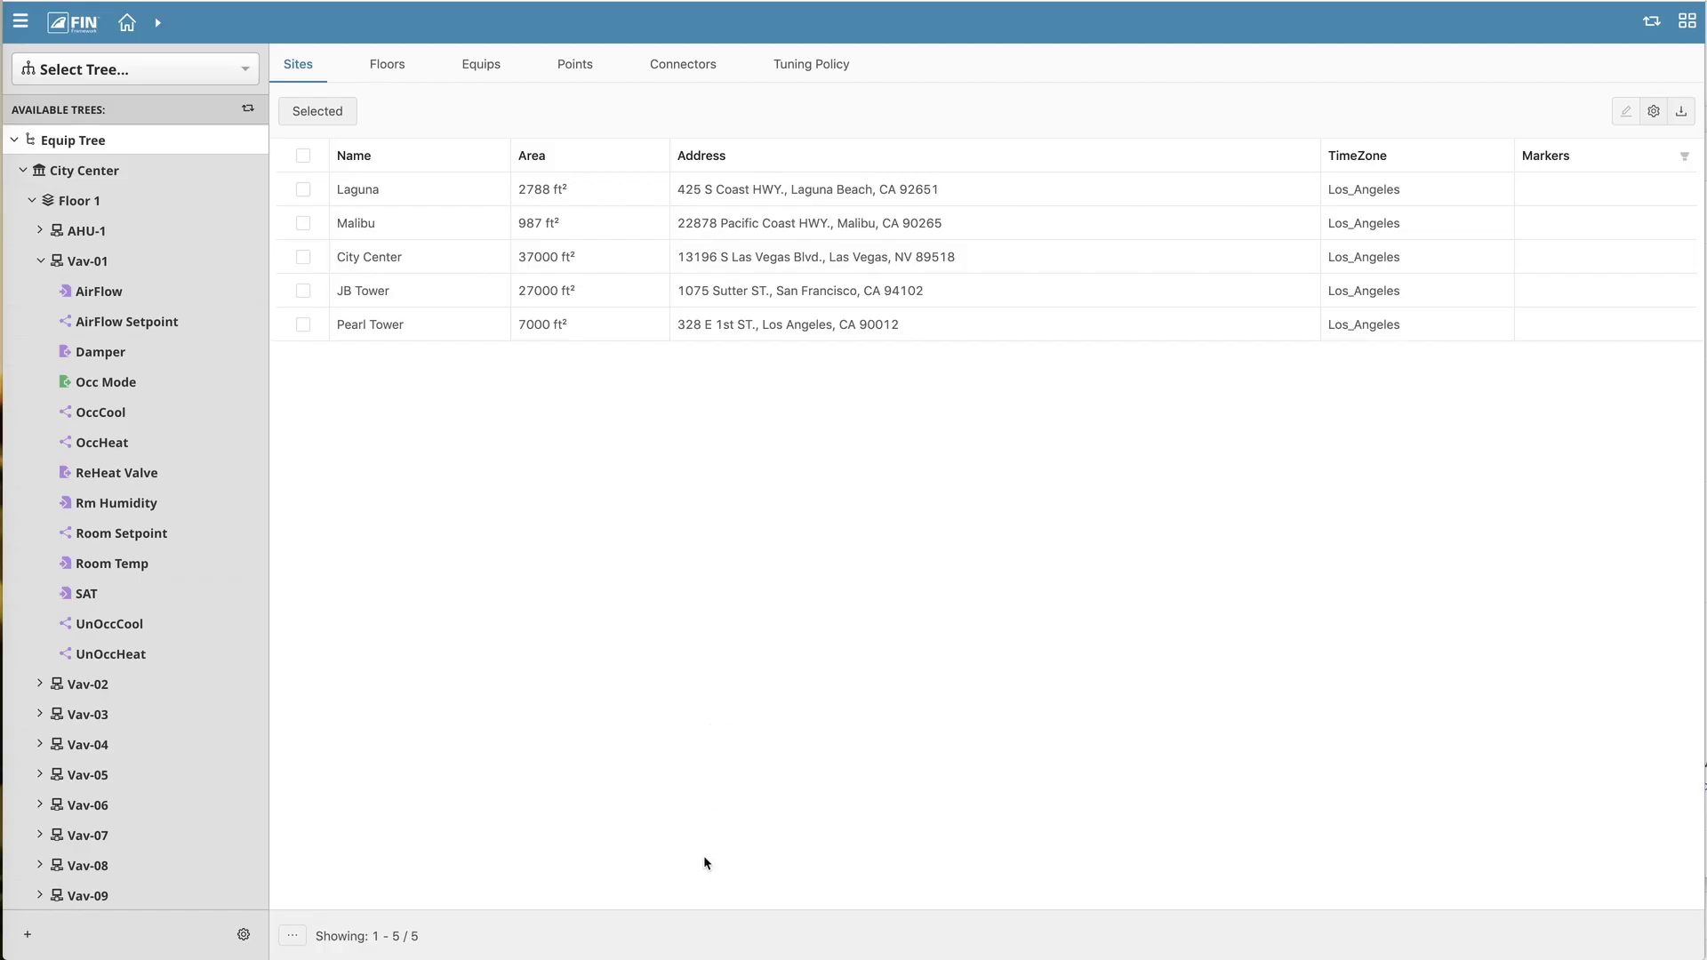
Switch SHOW on for the Equip Tree in the tree selector and confirm with OK
left_click(399, 71)
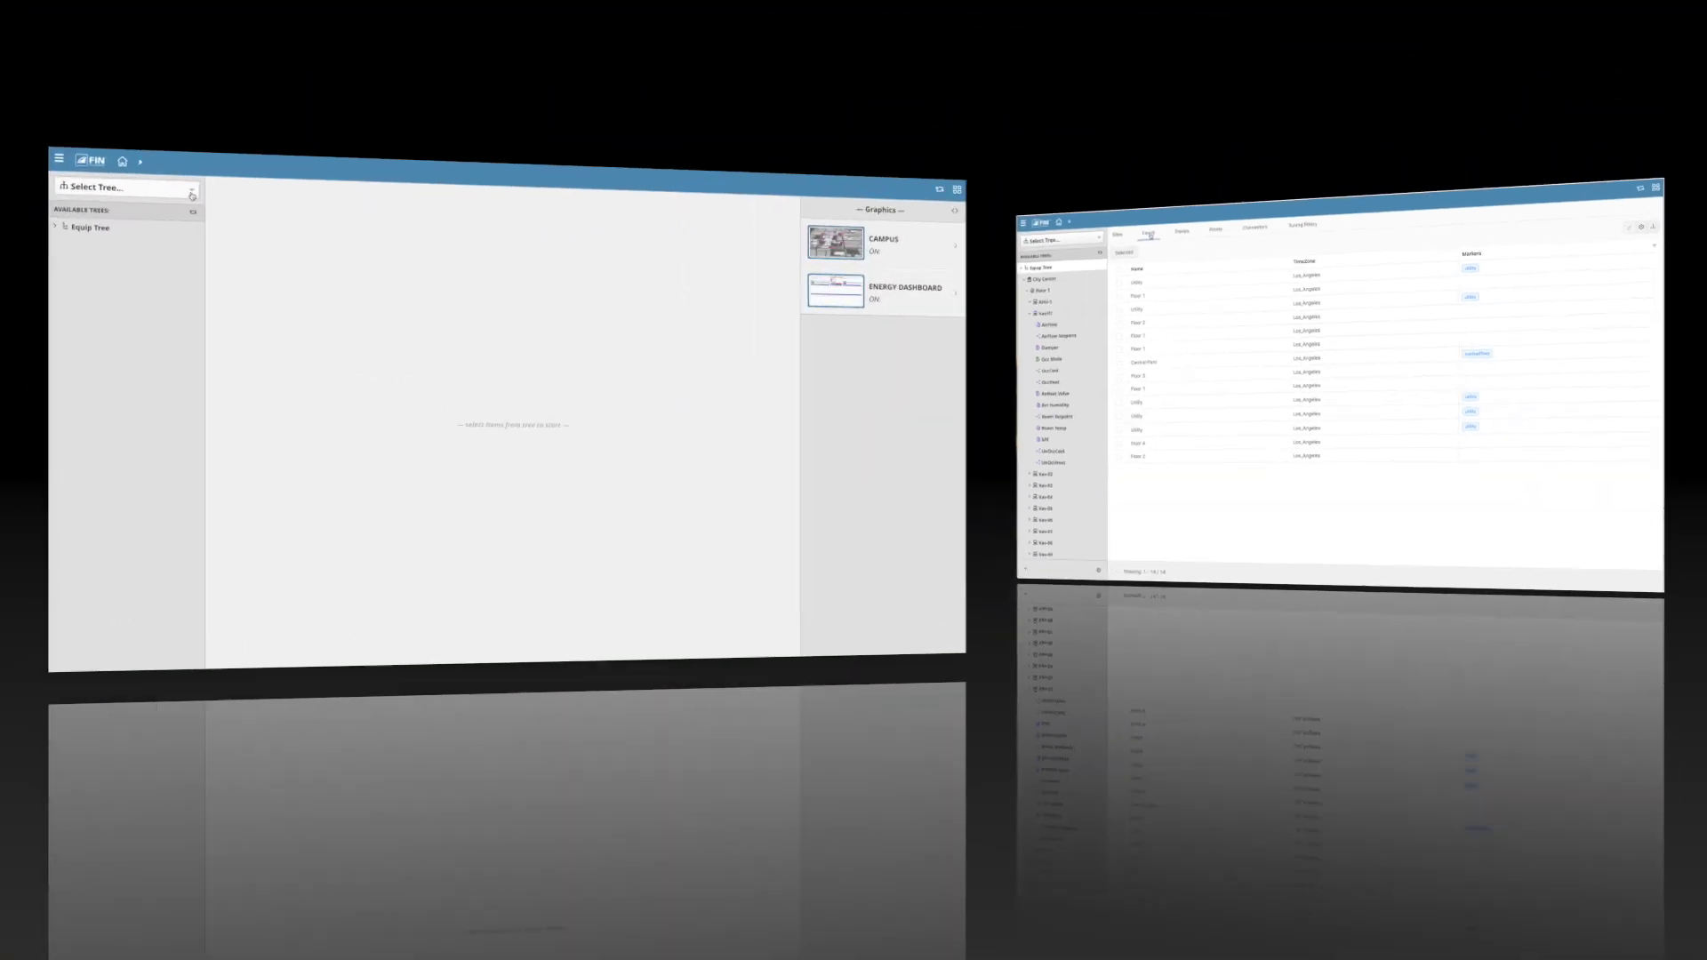
left_click(192, 195)
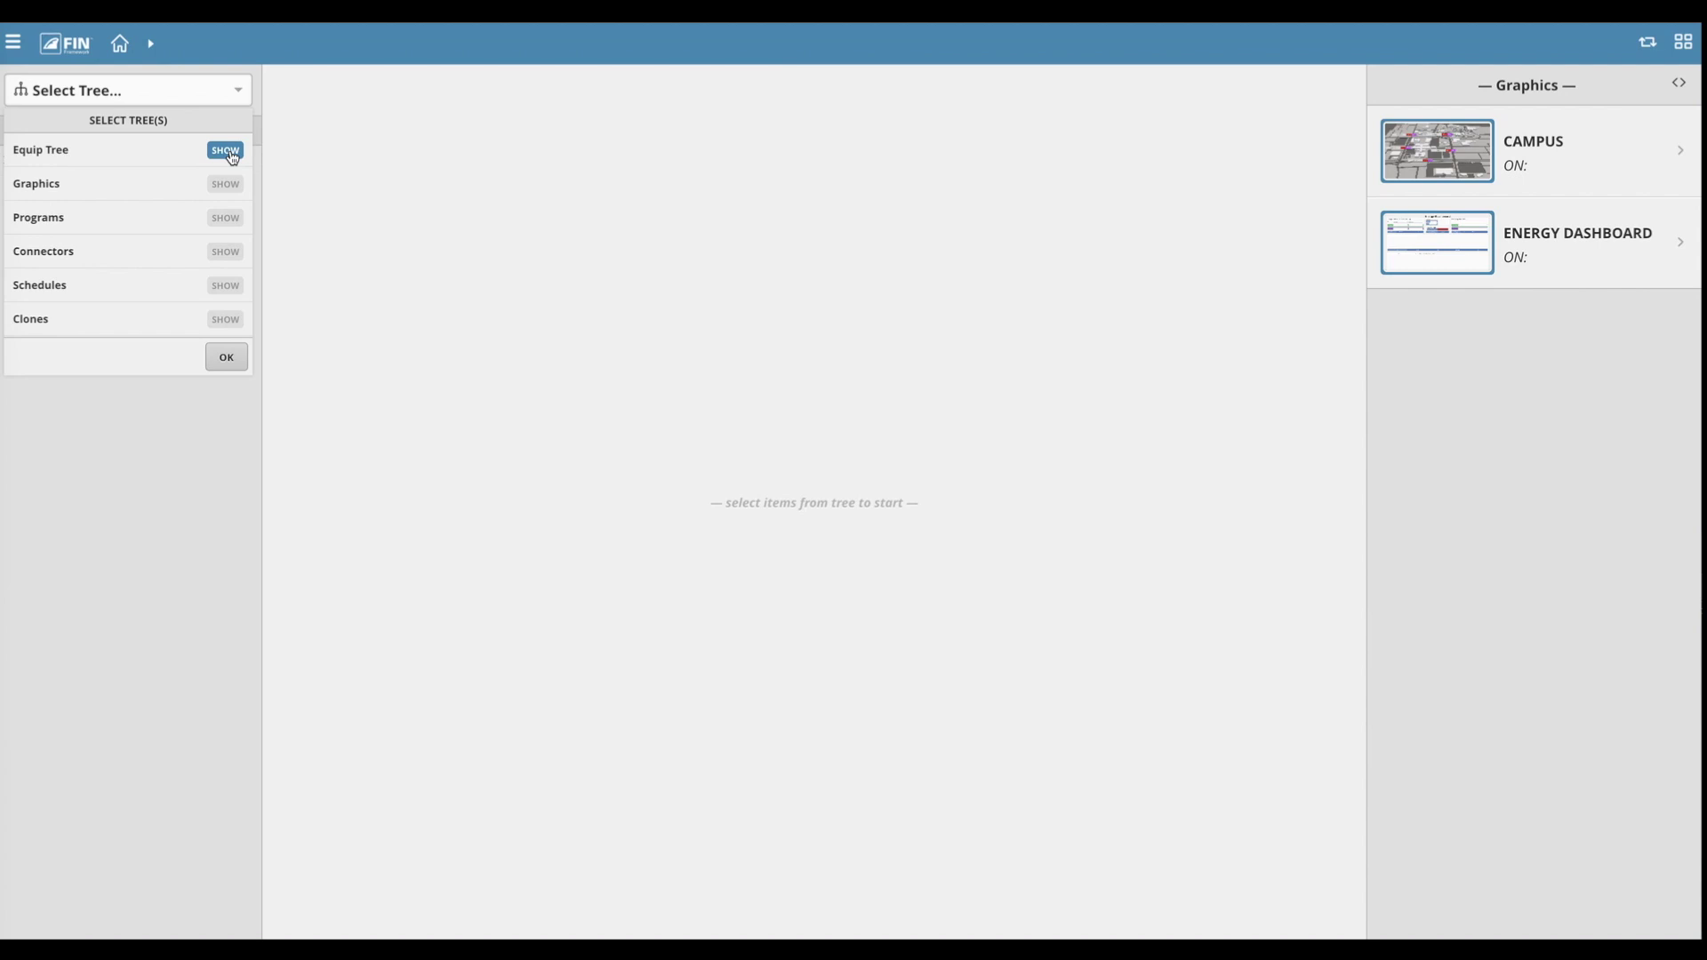
left_click(227, 359)
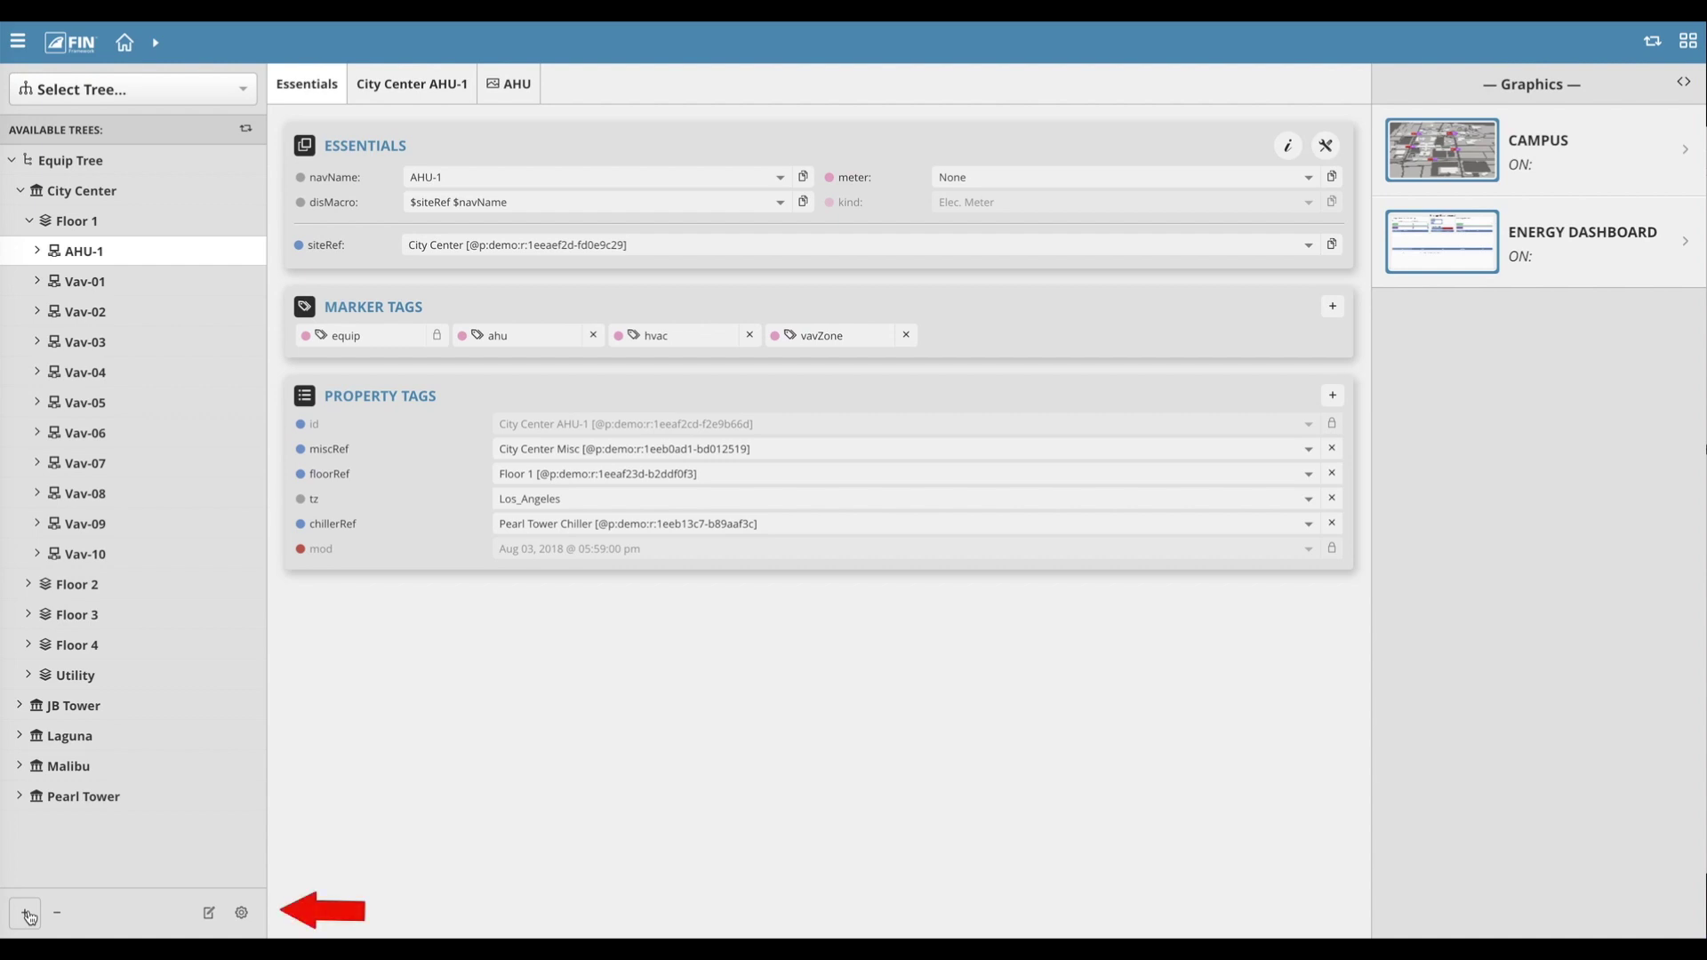
Review the tree's add-record (+) options and Tools menu, leaving the five-site Sites grid shown
left_click(26, 914)
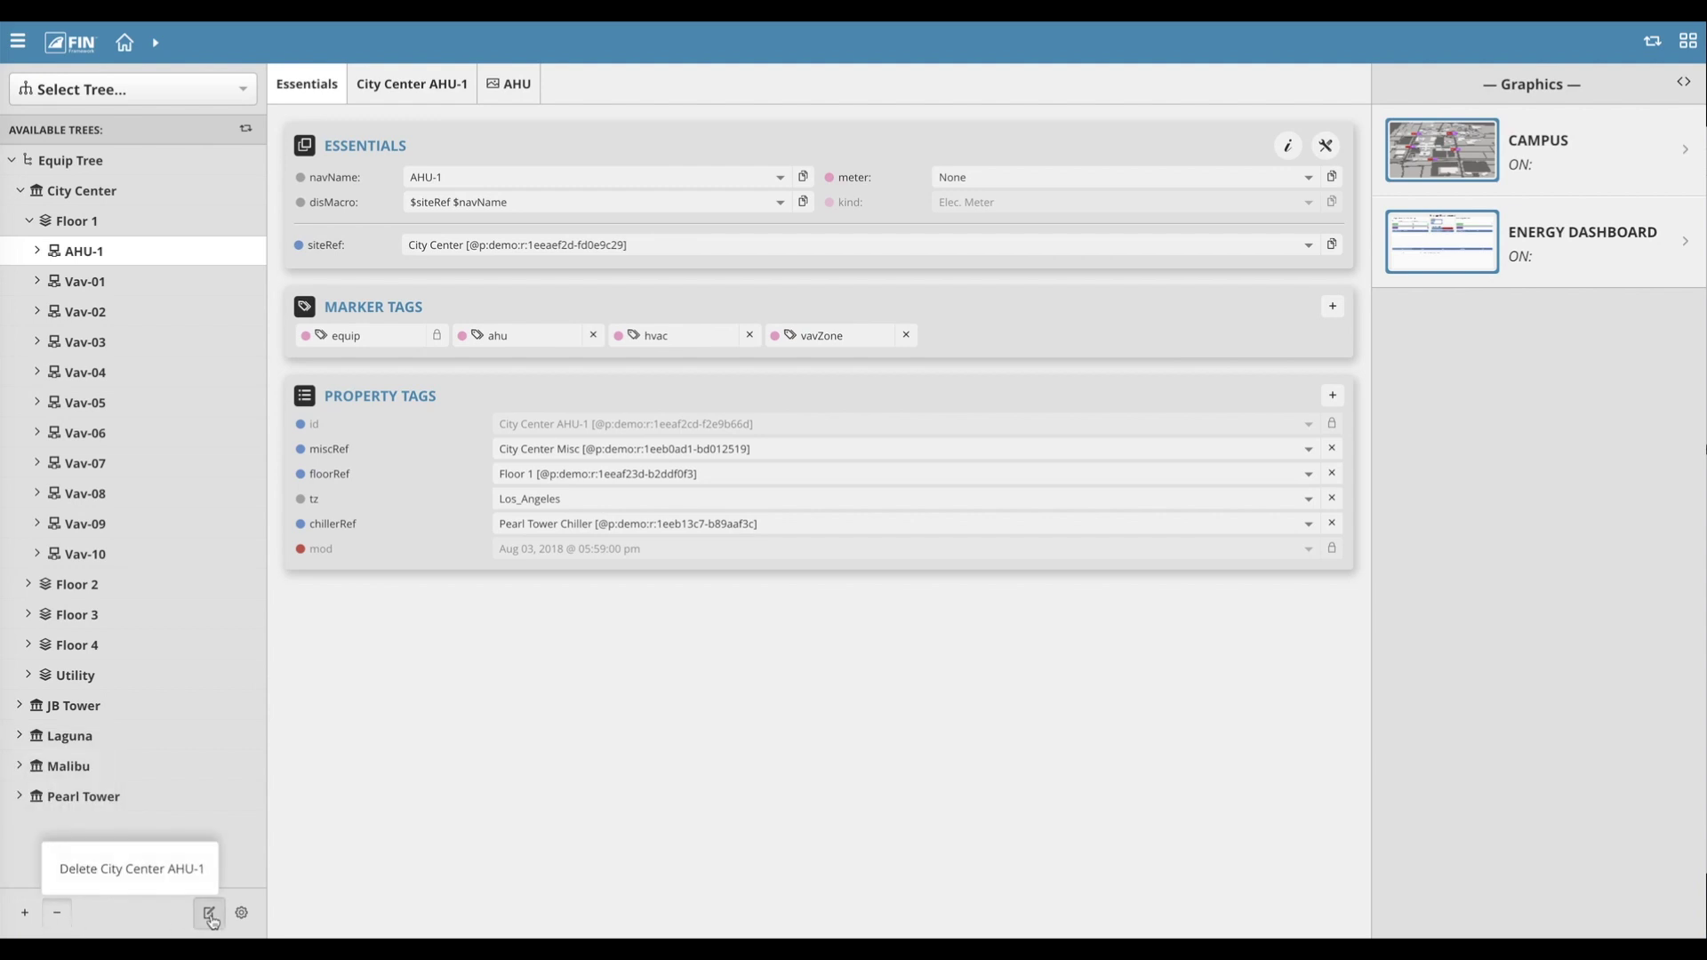
left_click(25, 914)
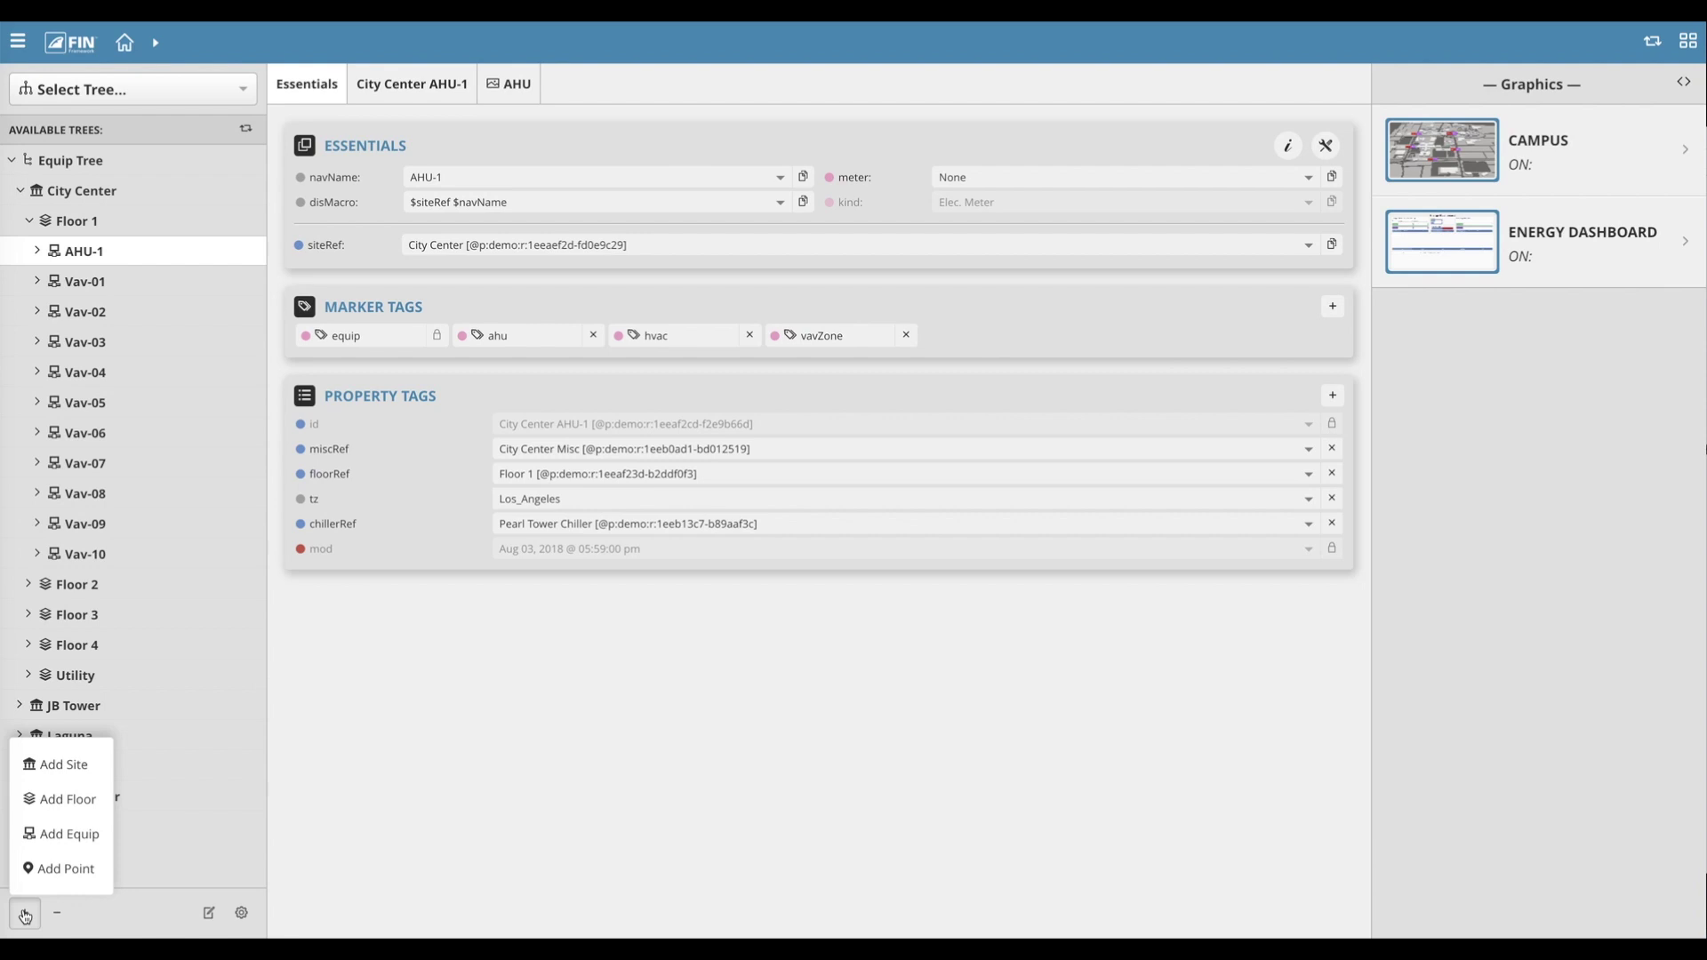
left_click(248, 922)
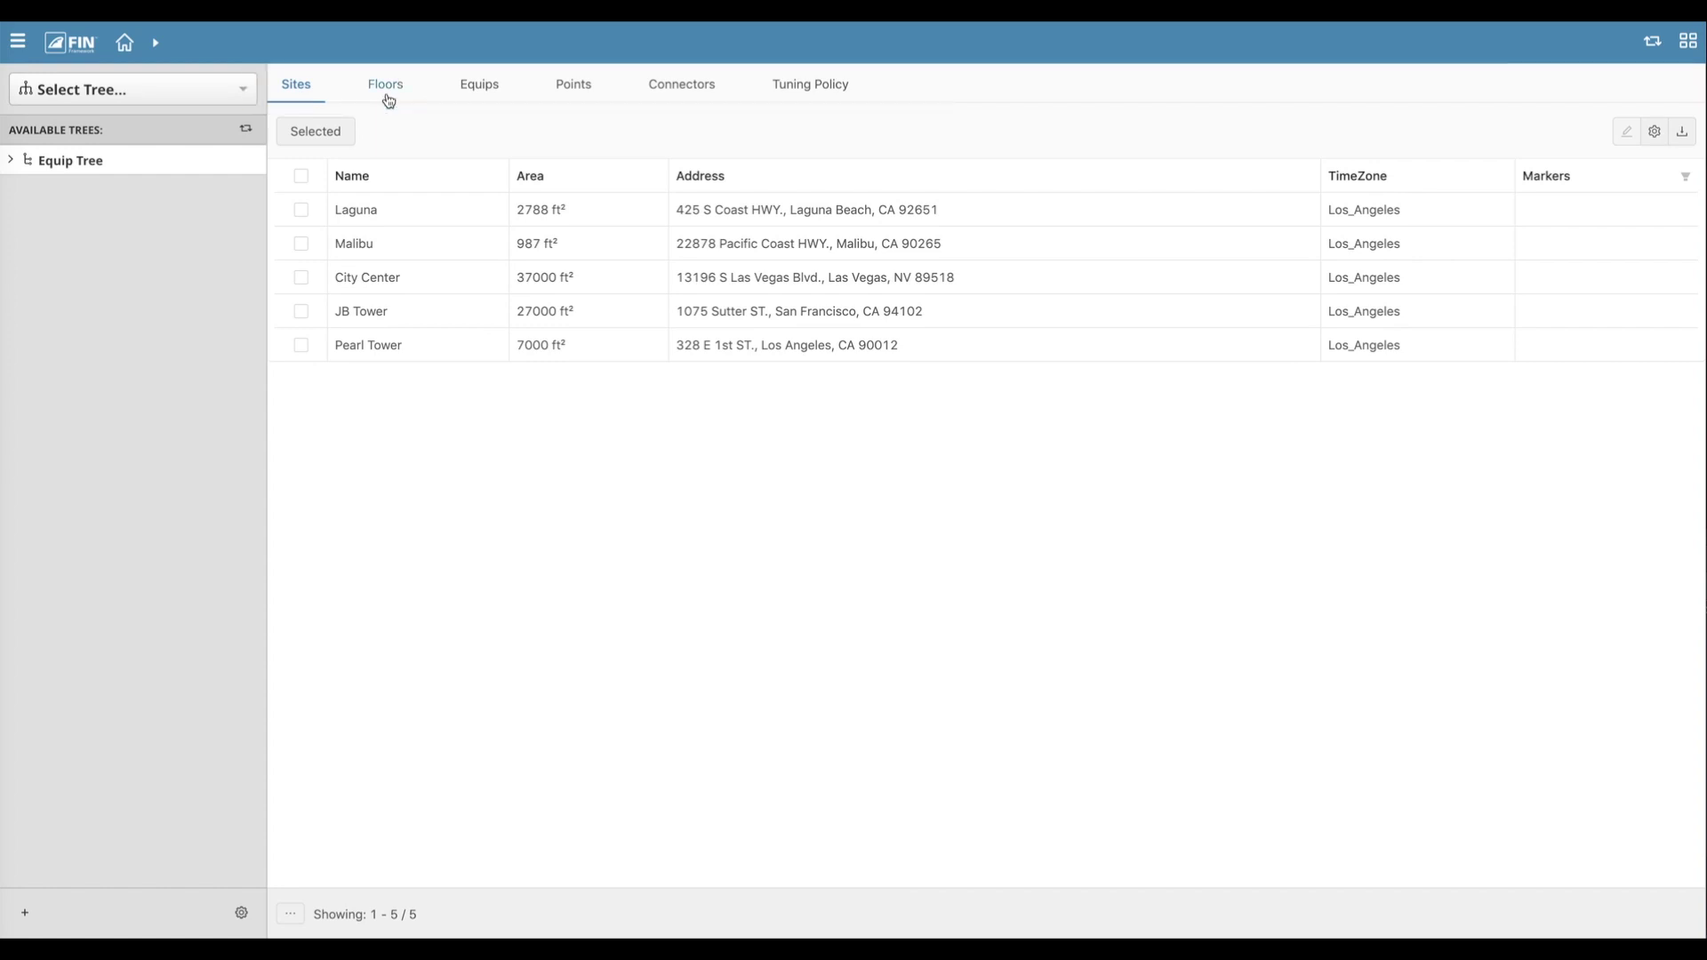
Switch the grid from the 14 floors to the 88 equipment records
left_click(389, 101)
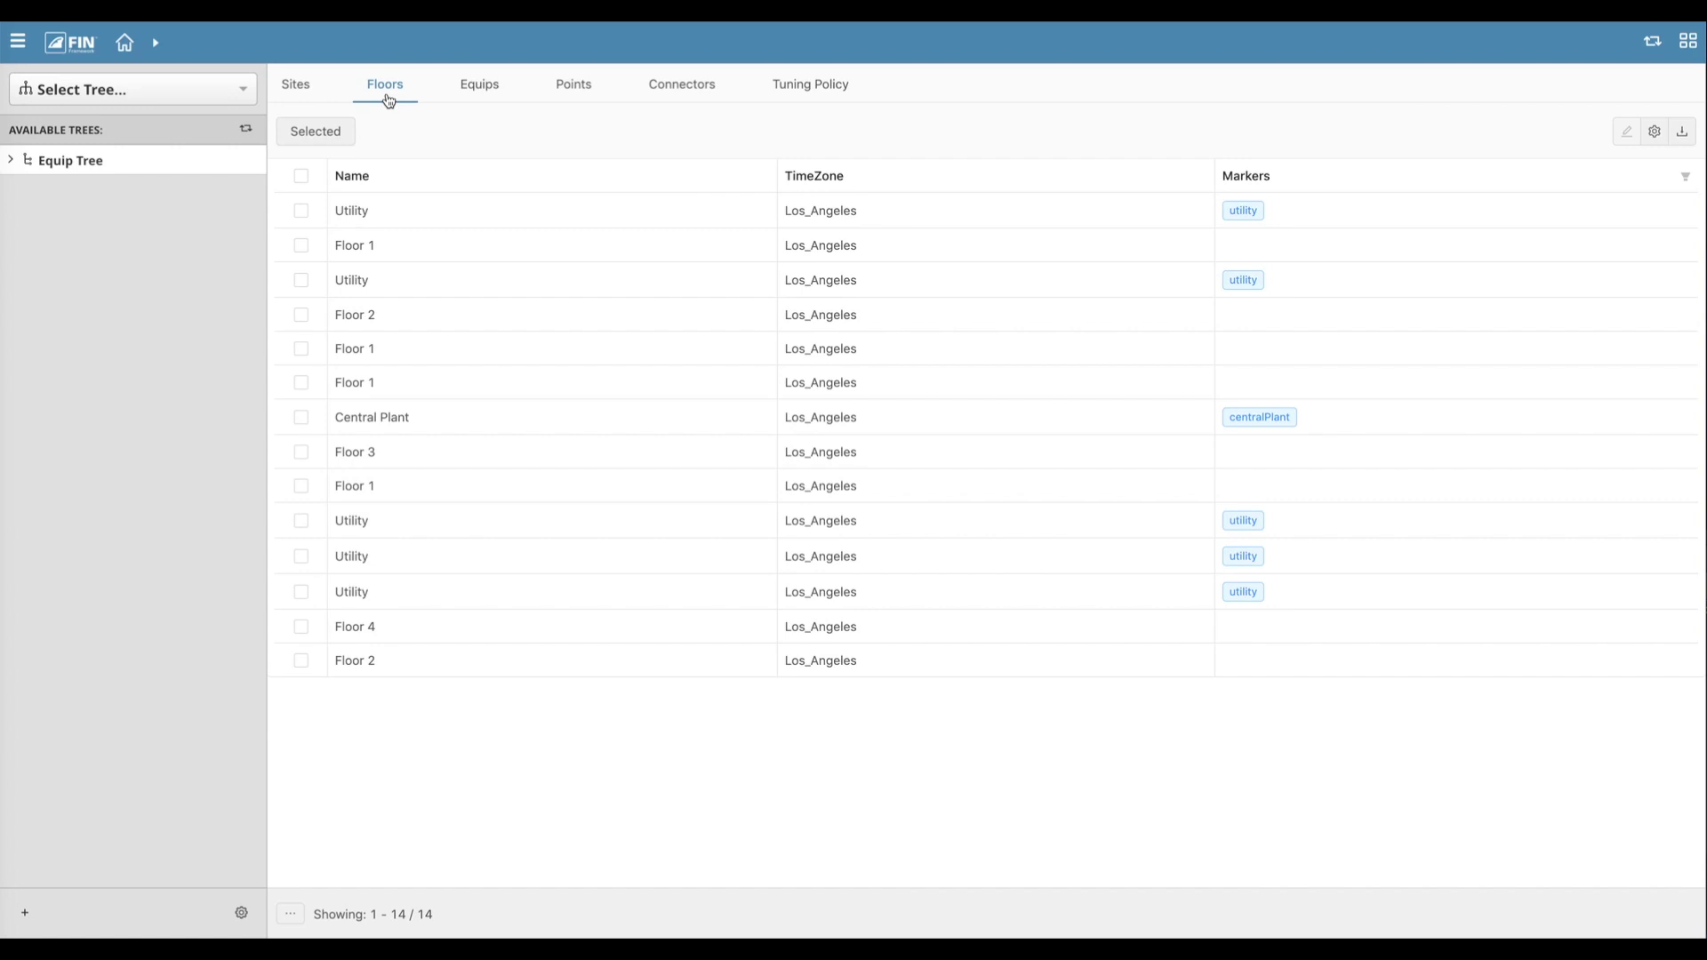
left_click(485, 96)
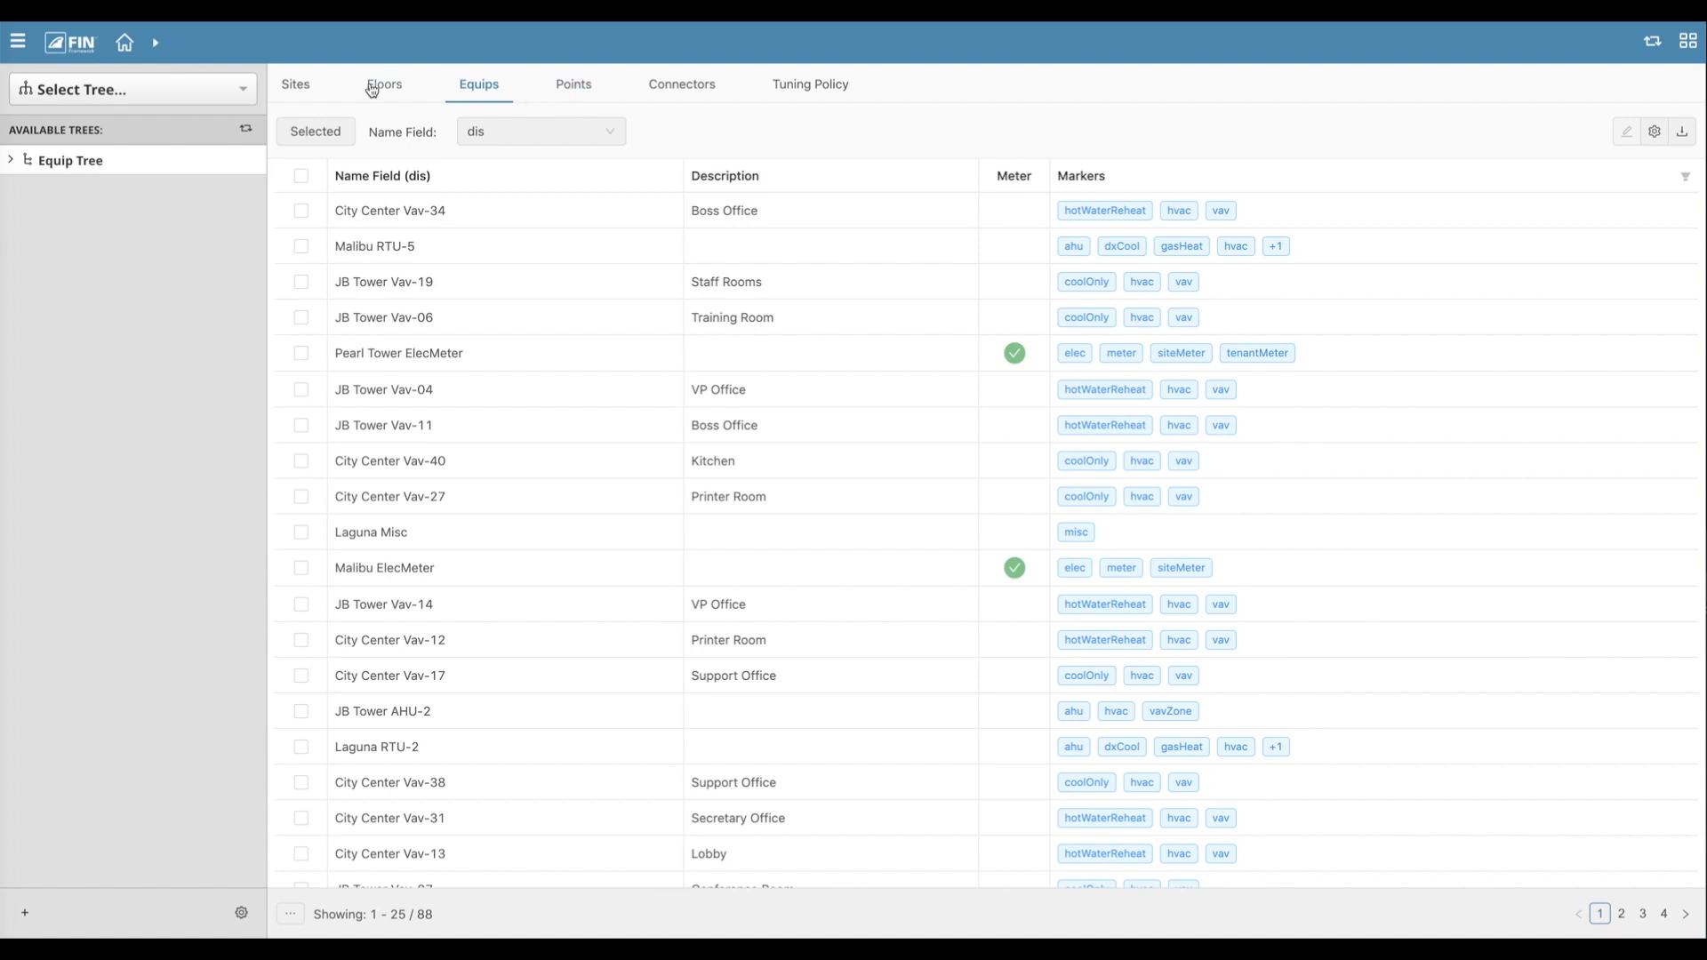
Narrow the view to the City Center site and list its 562 points
left_click(156, 46)
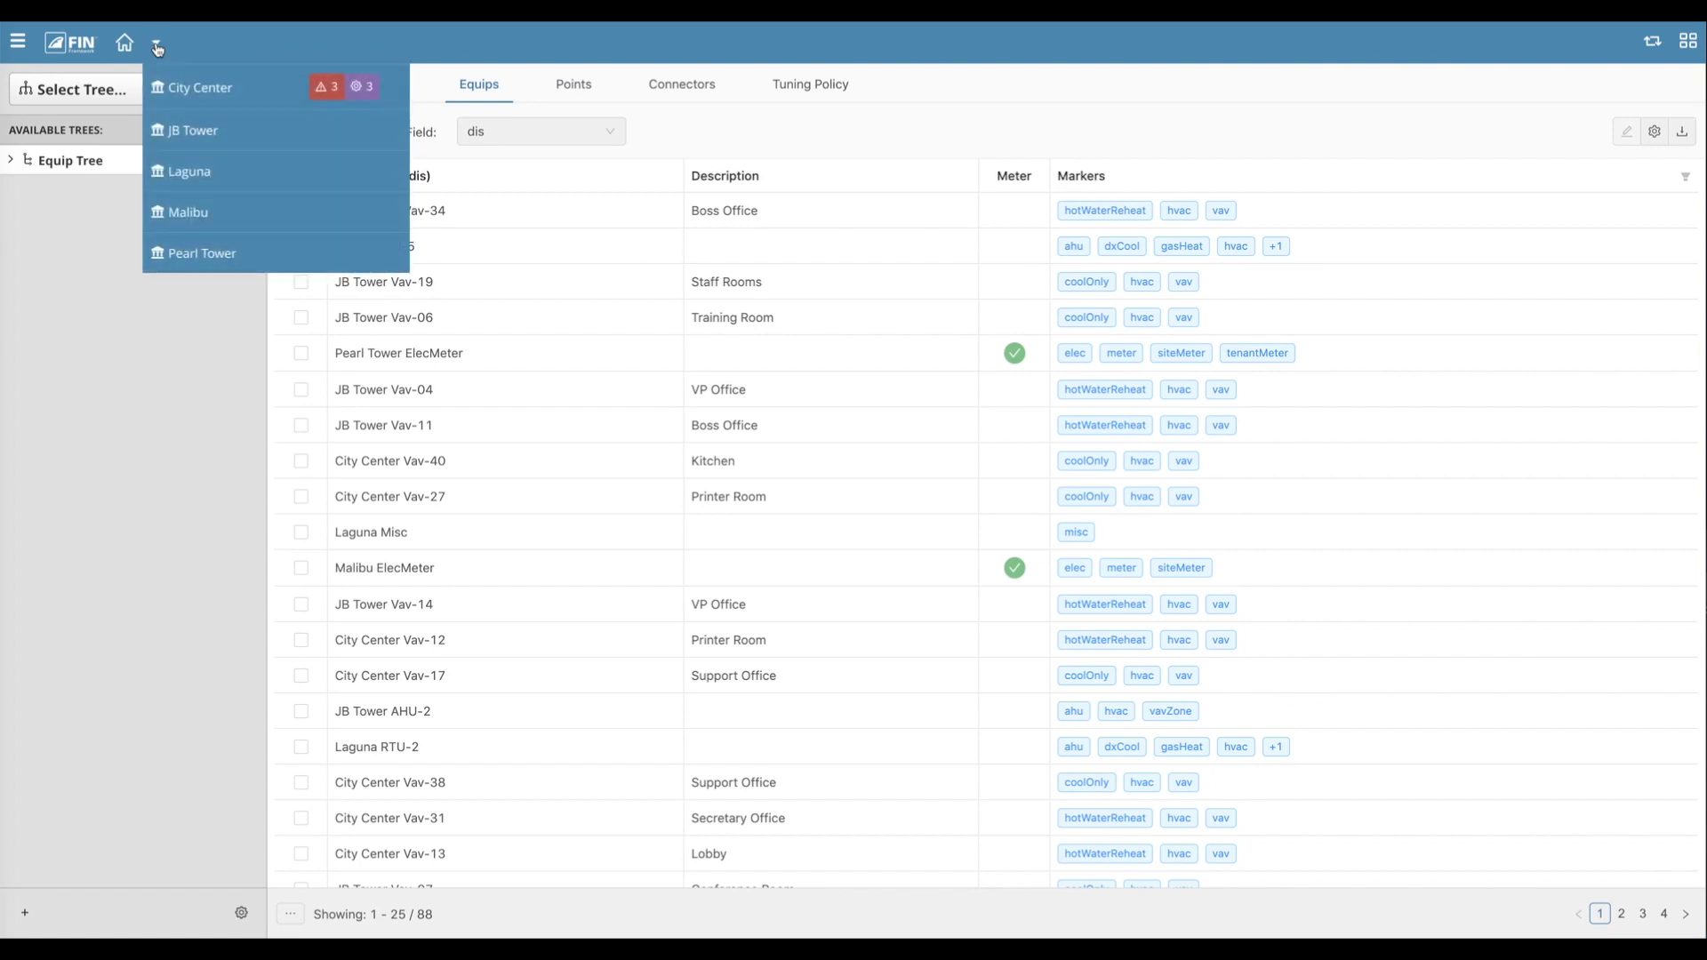
left_click(190, 84)
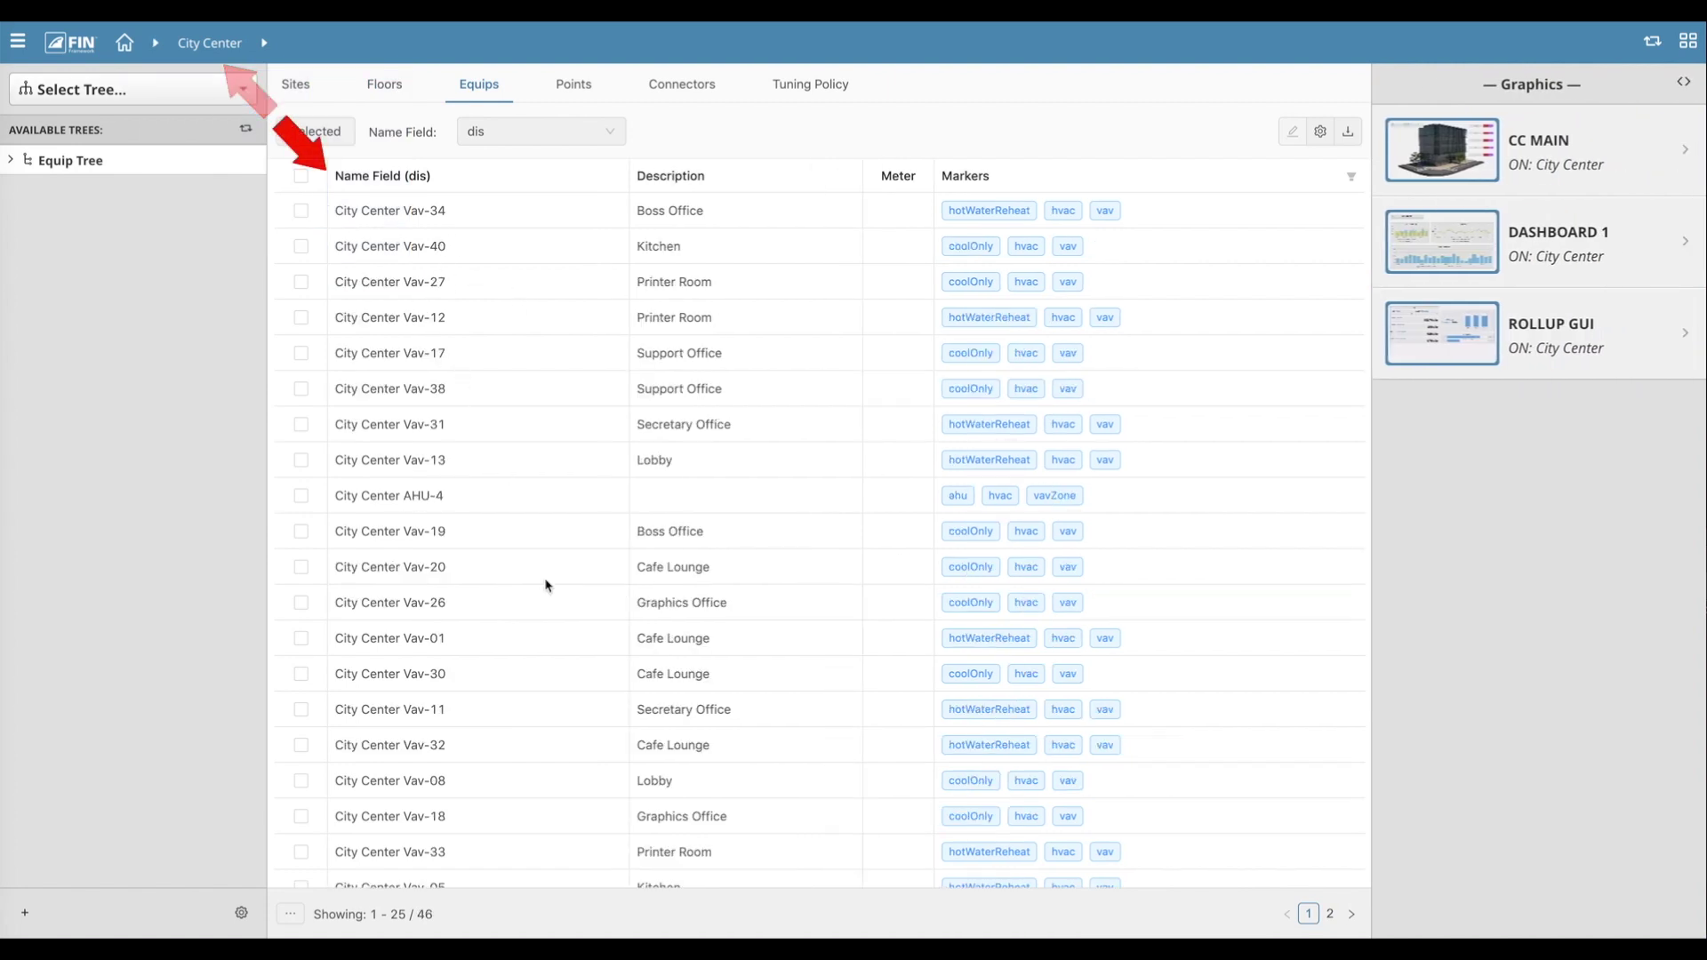
left_click(576, 86)
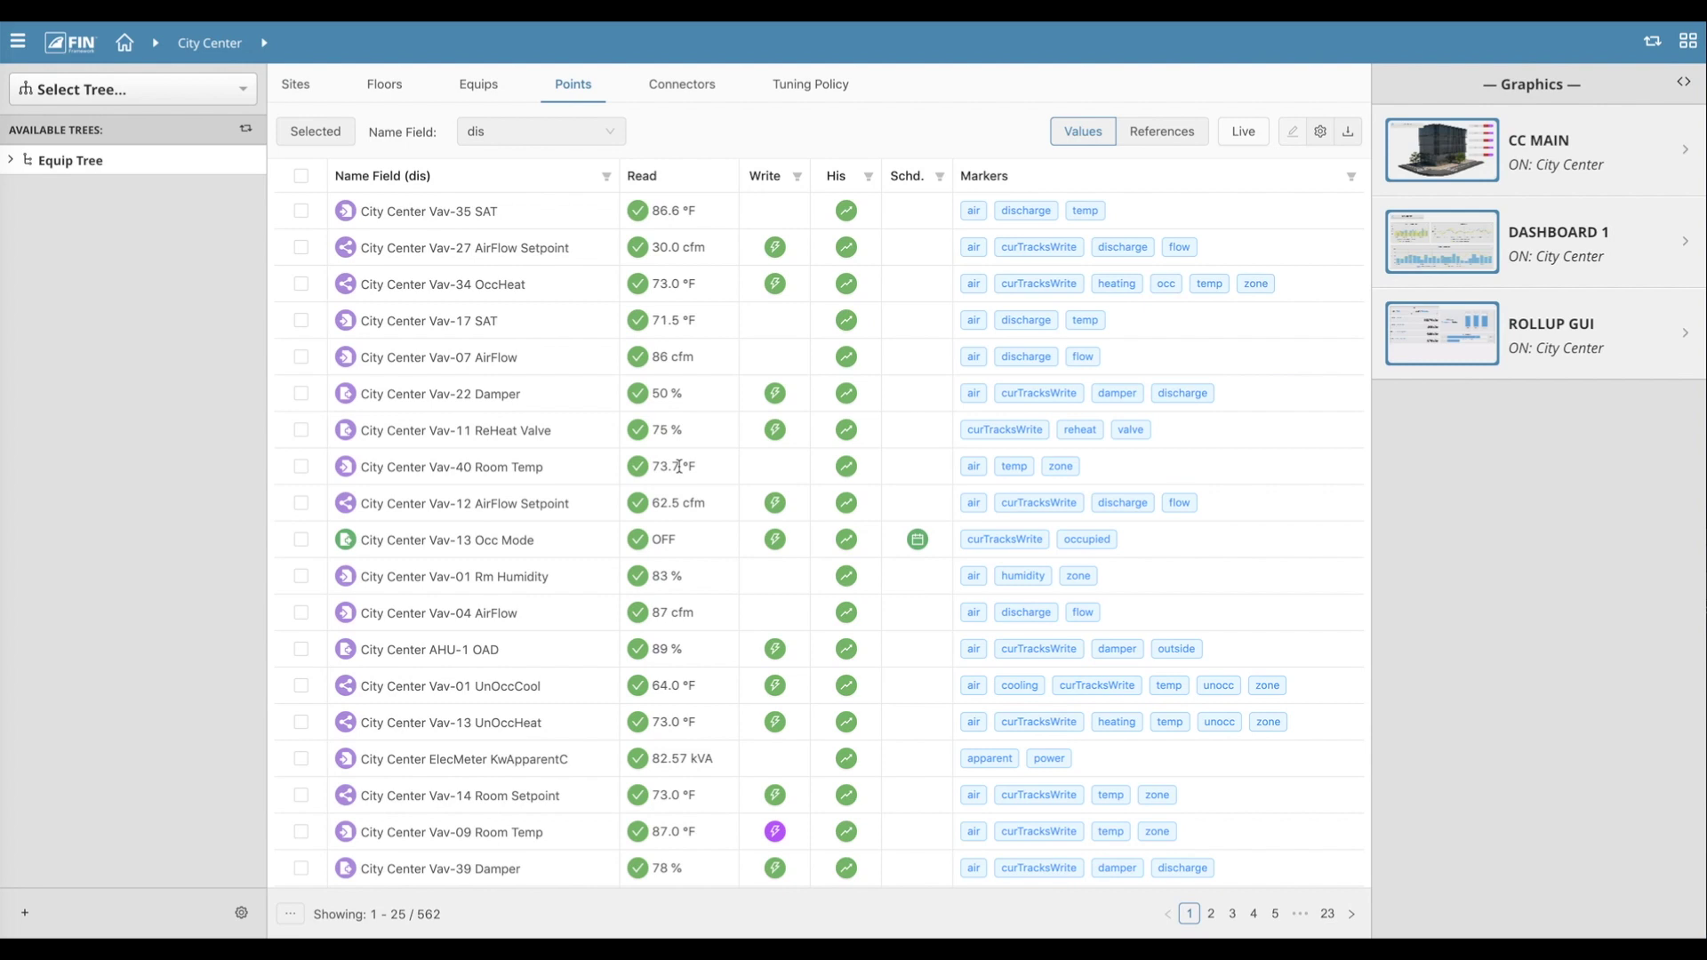
Change the points grid's items per page from 25 to 50
left_click(290, 914)
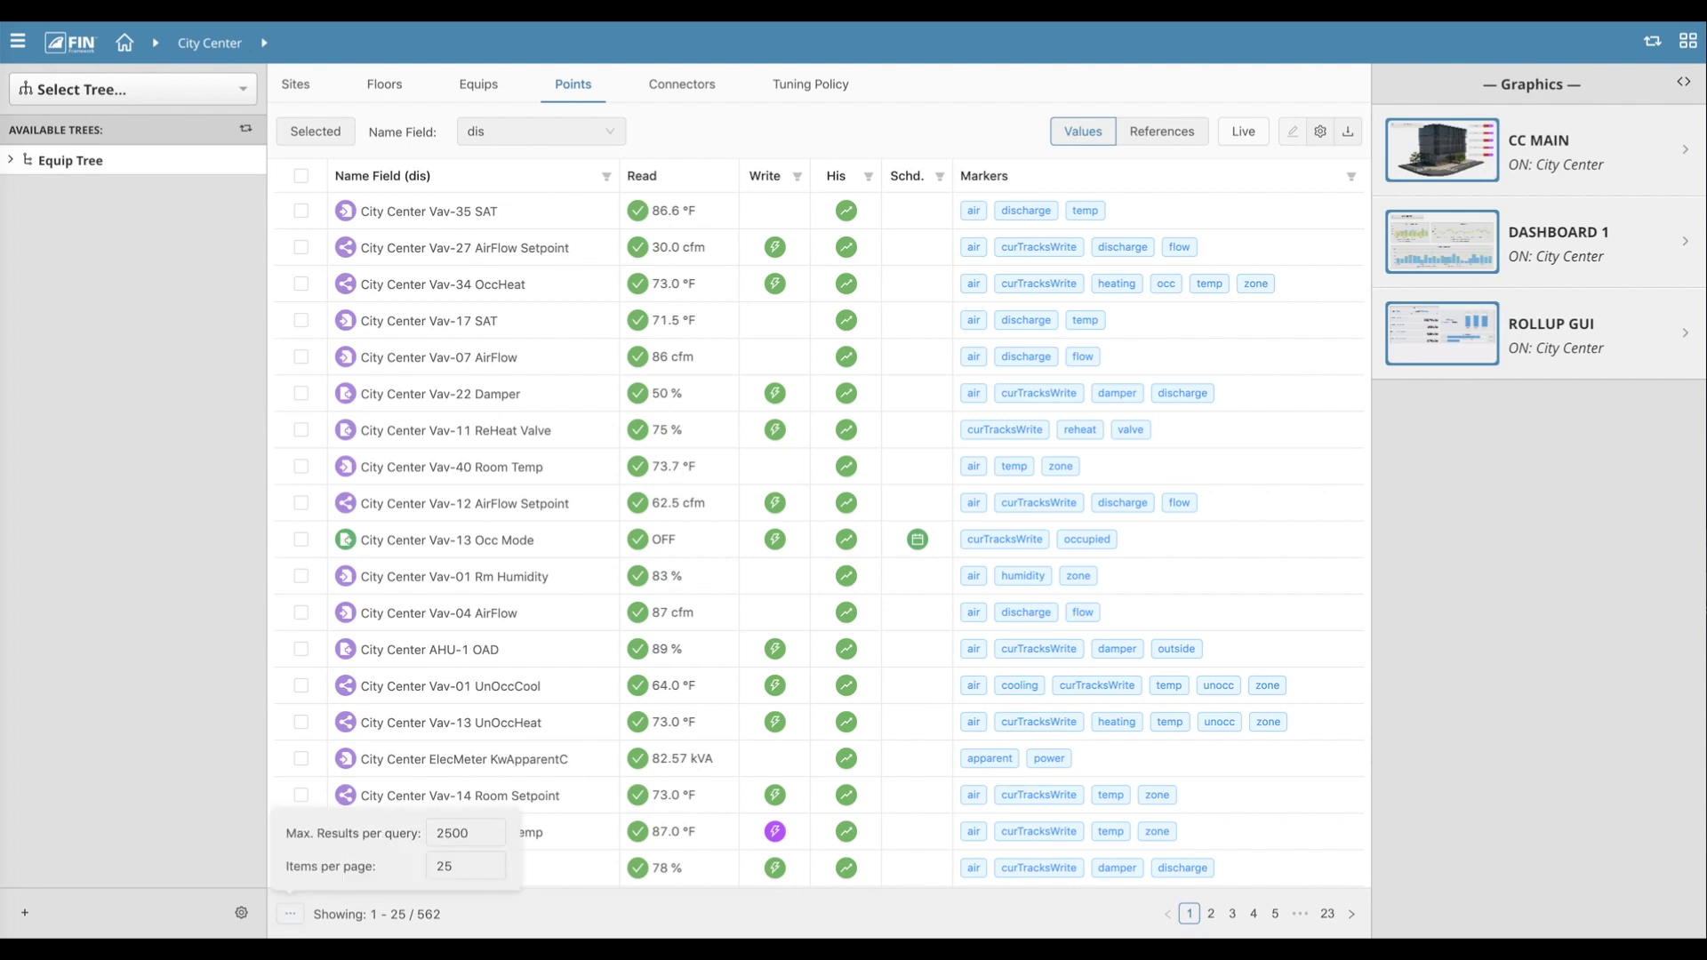
left_click(471, 865)
double_click(465, 861)
type("50")
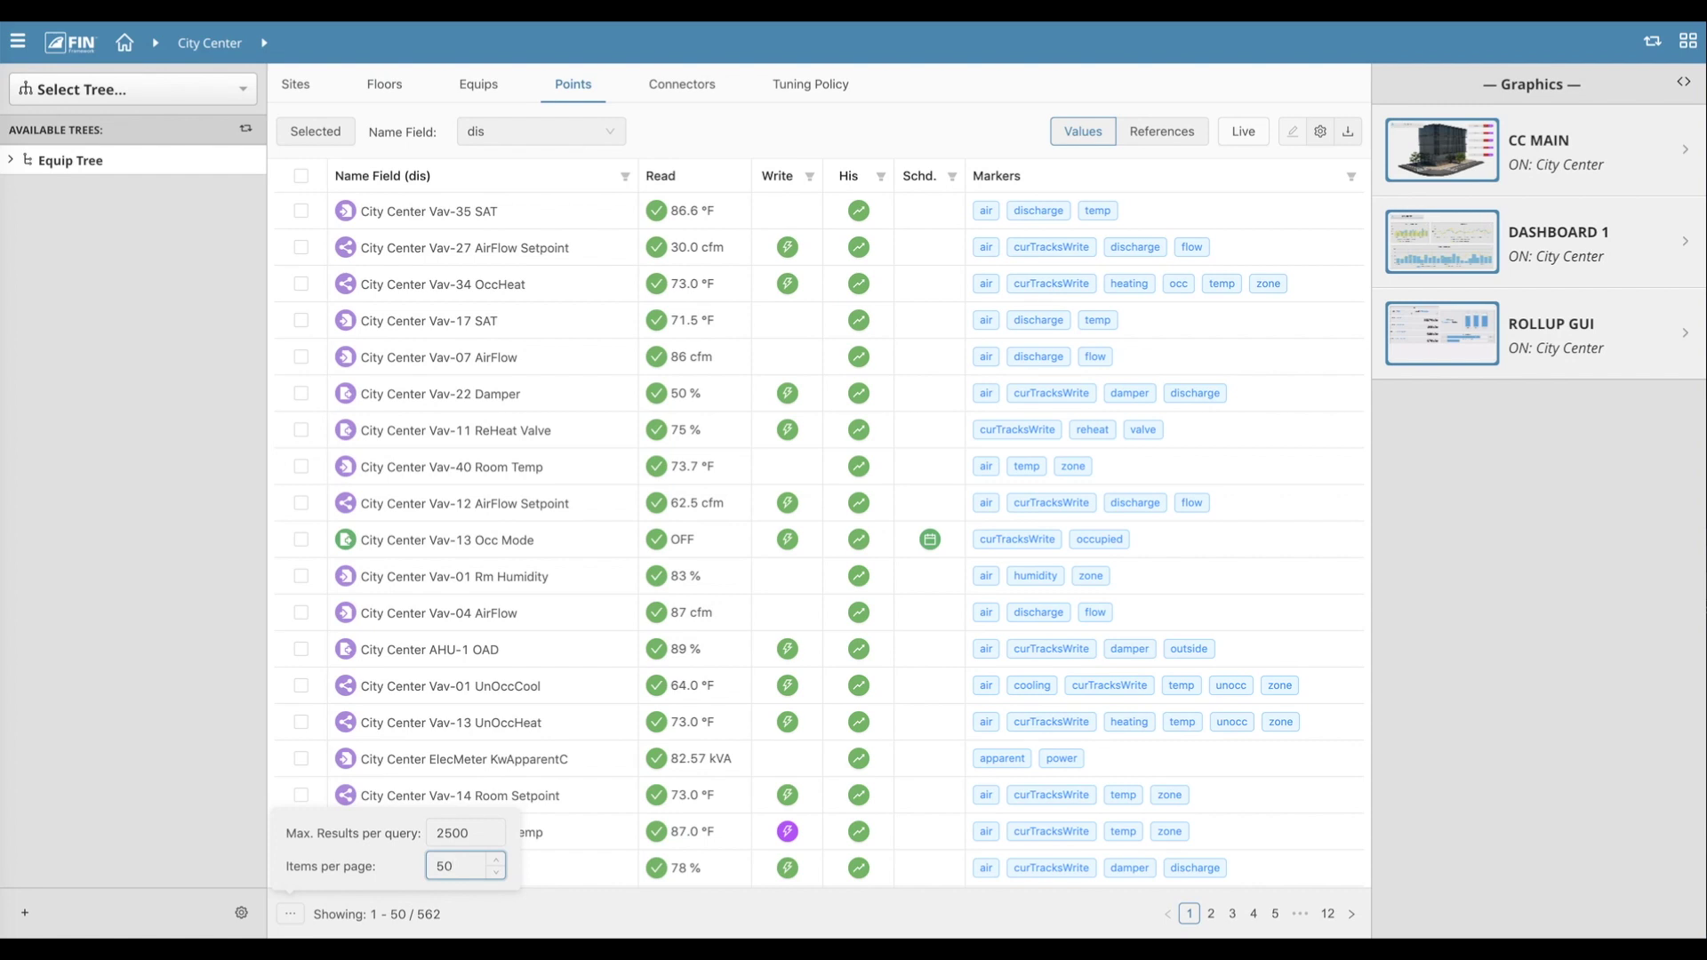
Tick Vav-07 AirFlow, Vav-11 ReHeat Valve, Vav-13 Occ Mode and Vav-04 AirFlow, filter to them, then show all
left_click(293, 918)
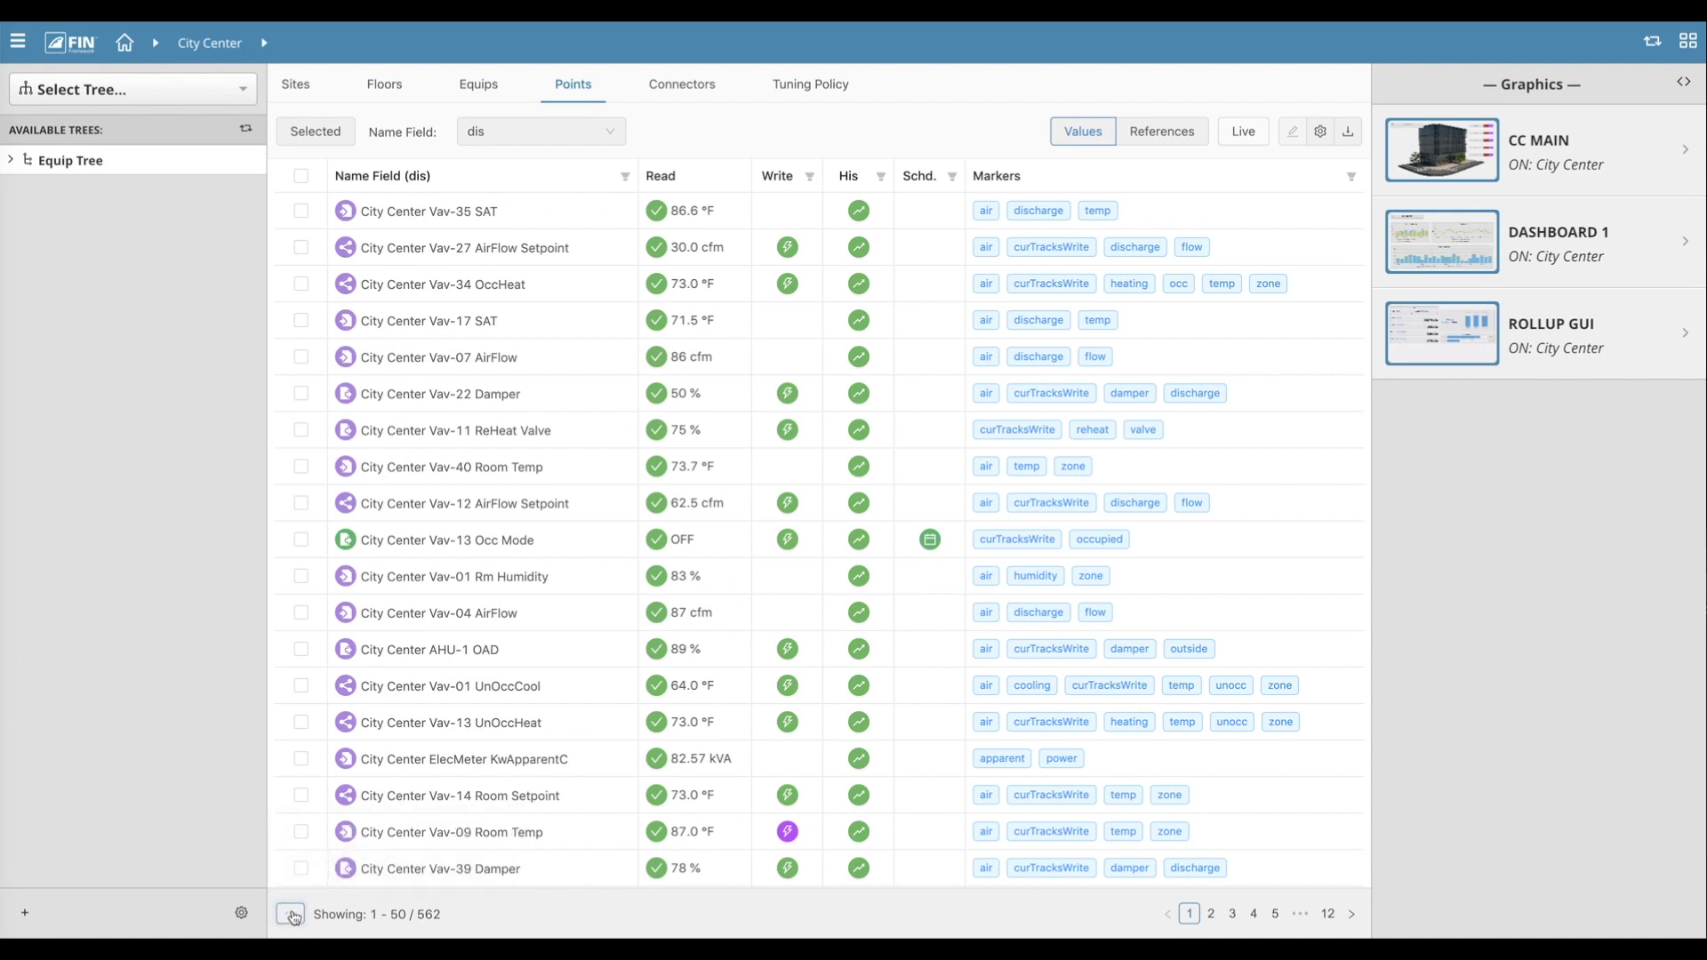
left_click(302, 358)
left_click(301, 432)
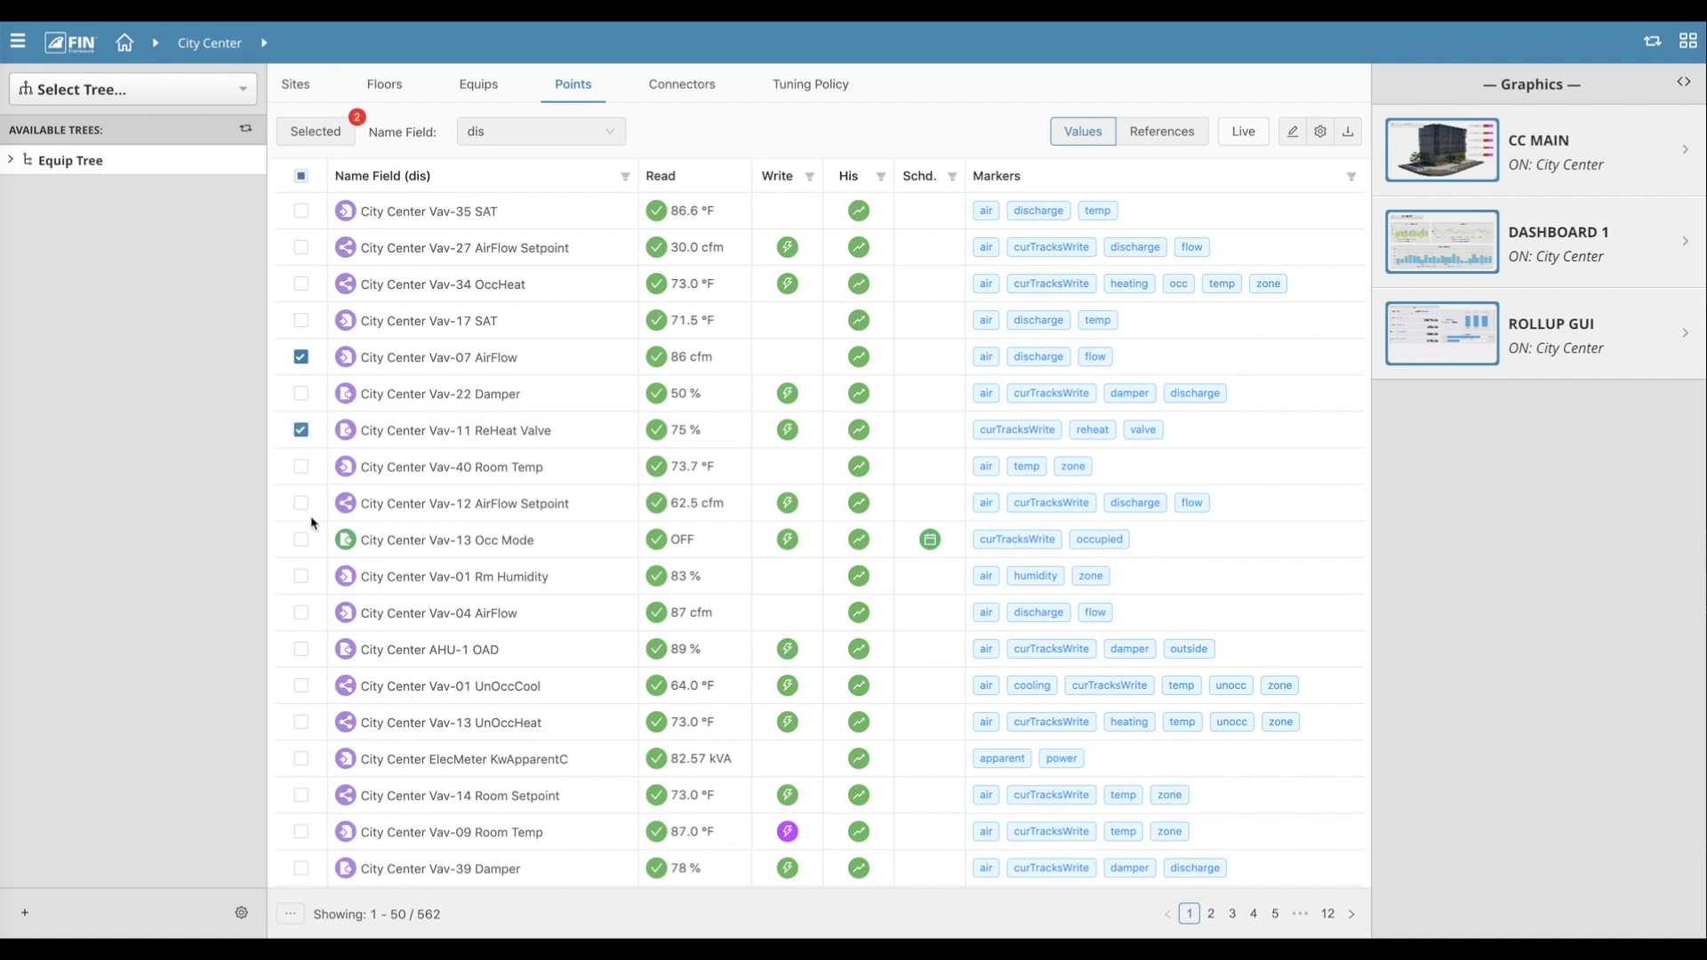
left_click(302, 541)
left_click(302, 614)
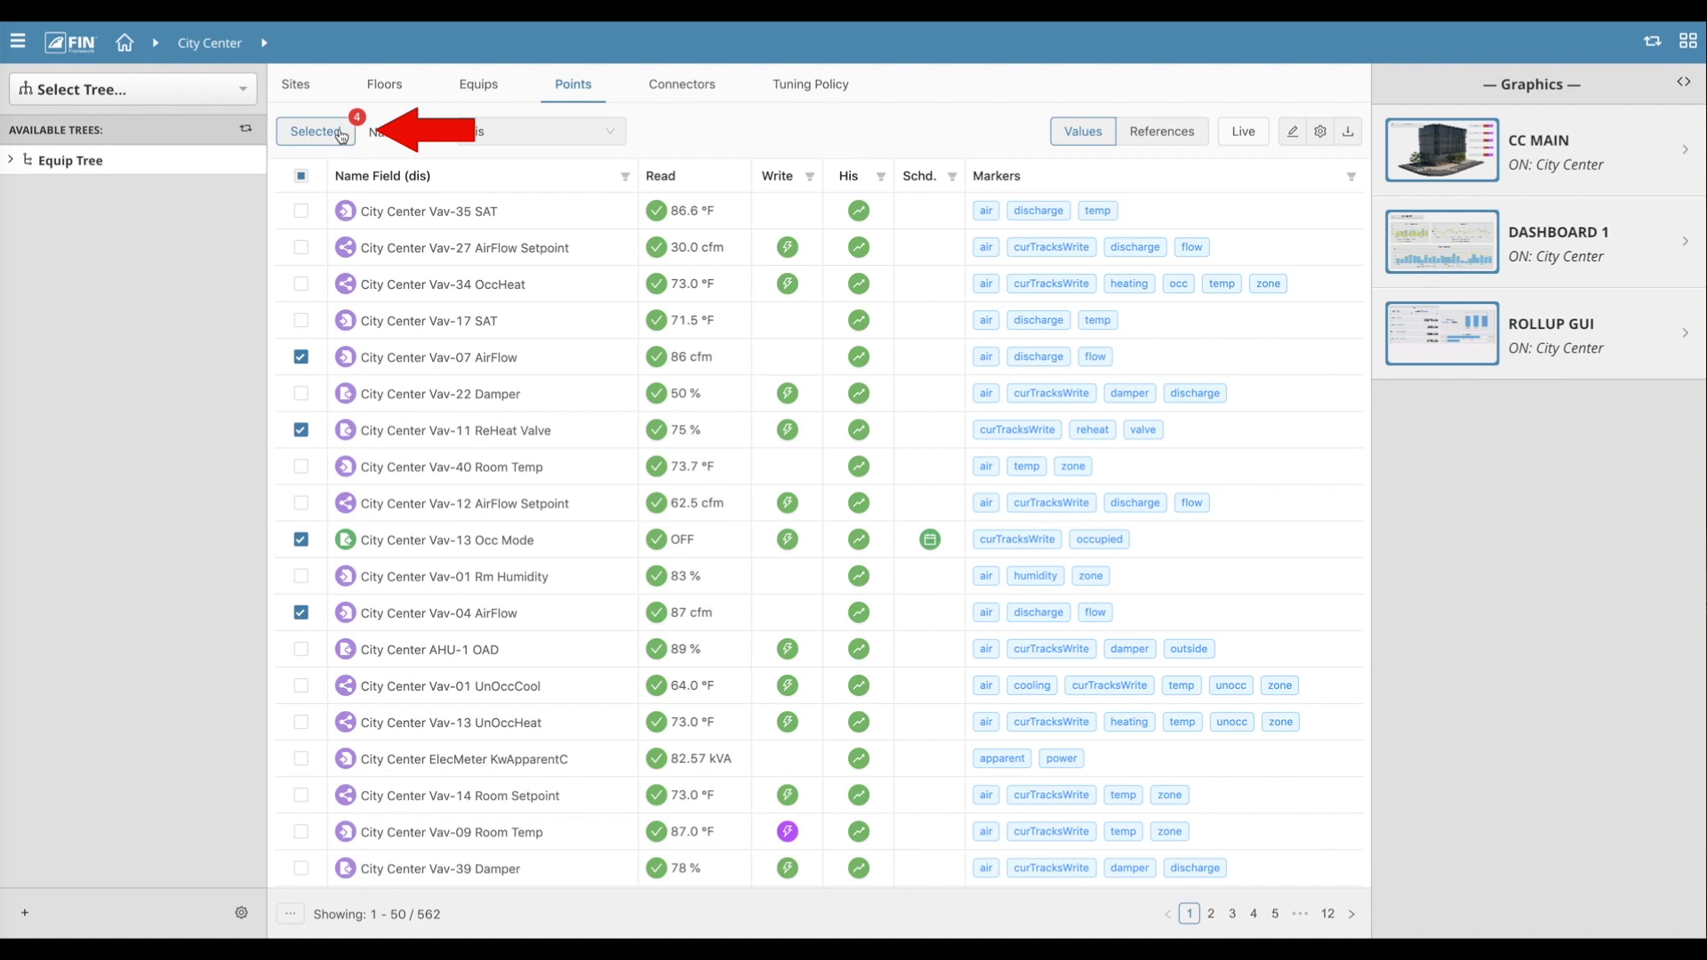
left_click(341, 133)
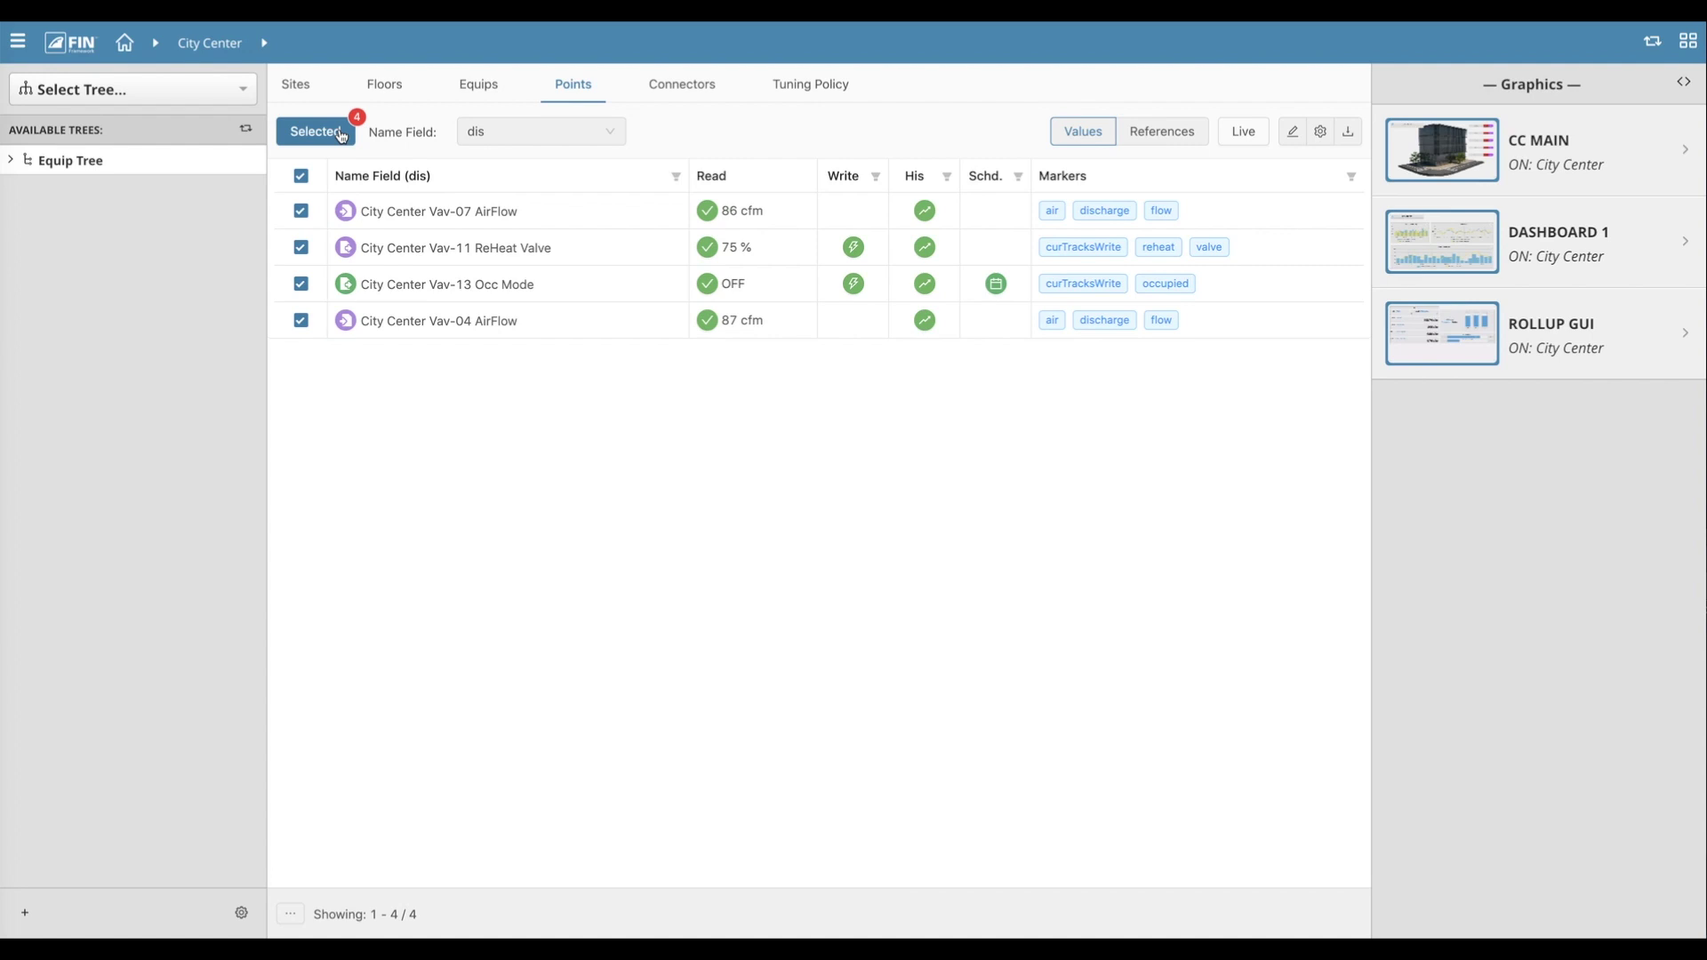
left_click(342, 135)
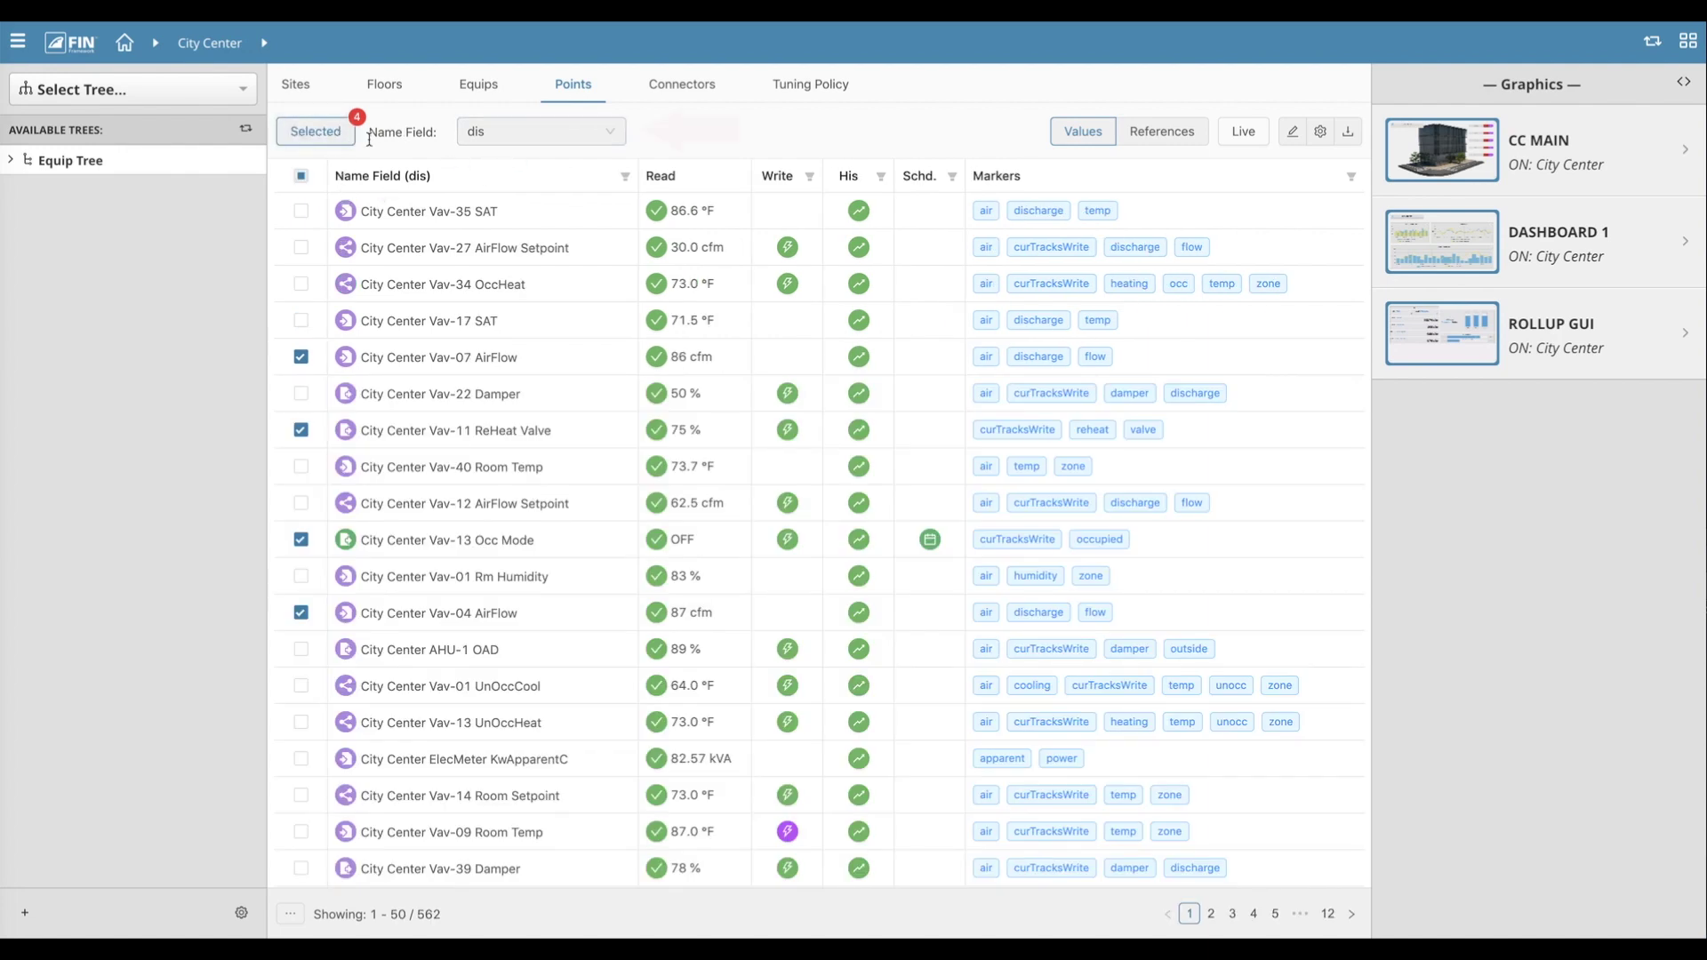
Try the navName name field, then go back to showing full dis names
left_click(580, 139)
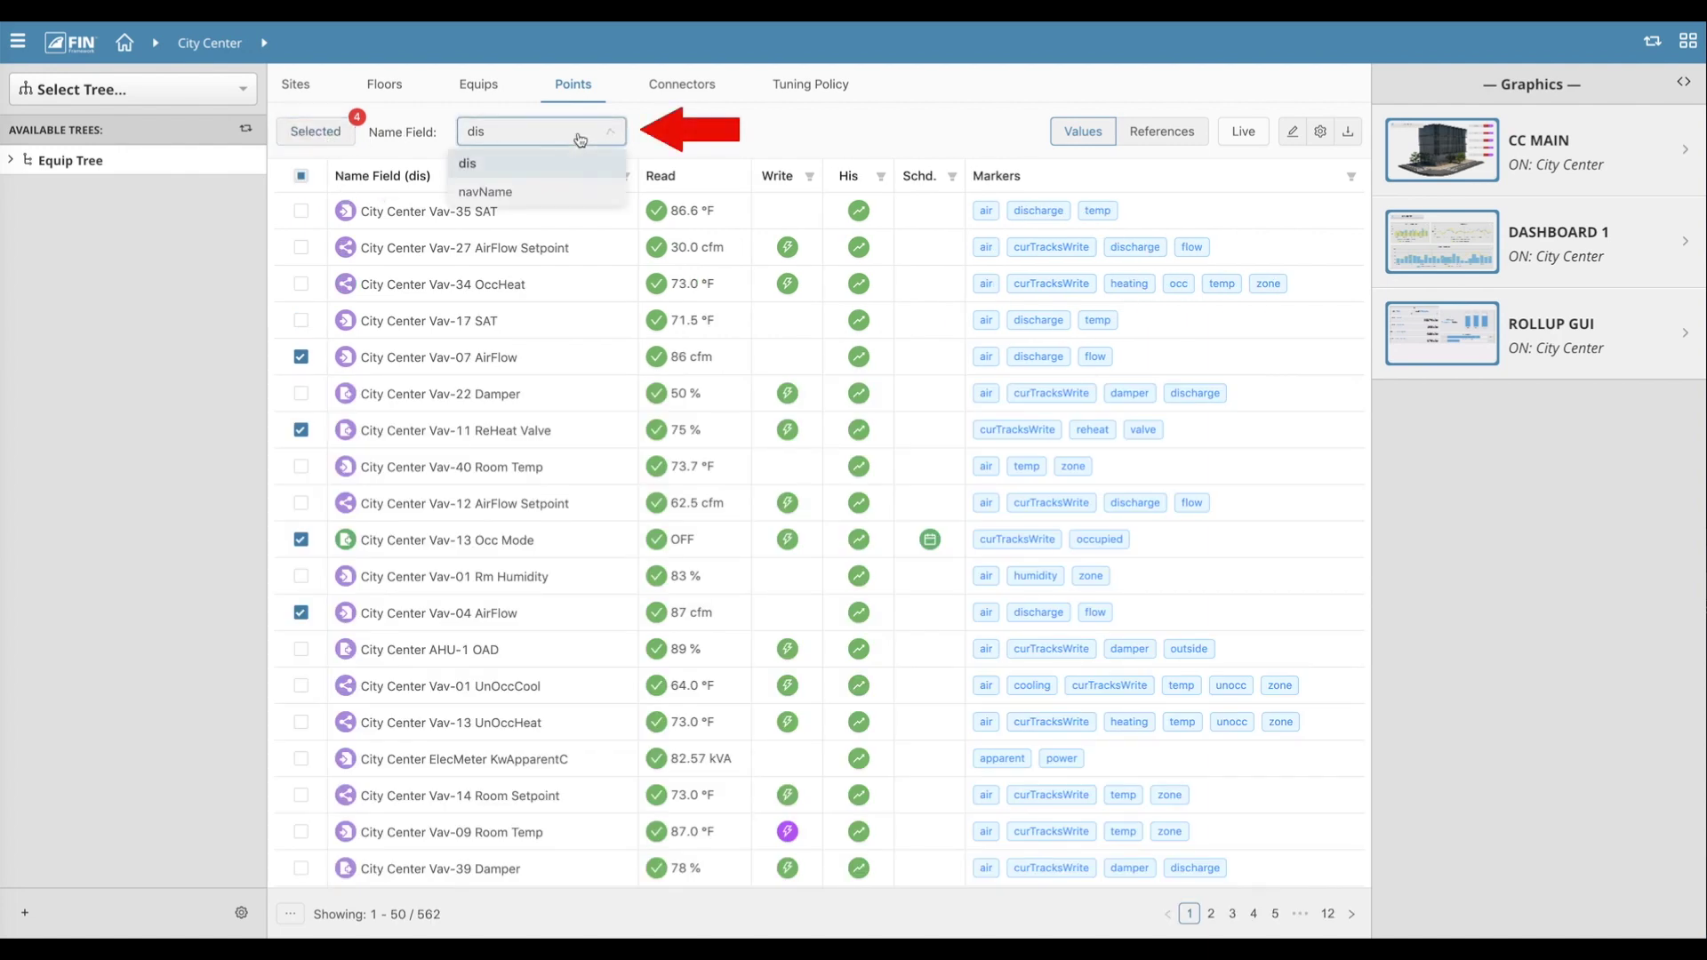
left_click(561, 191)
left_click(565, 136)
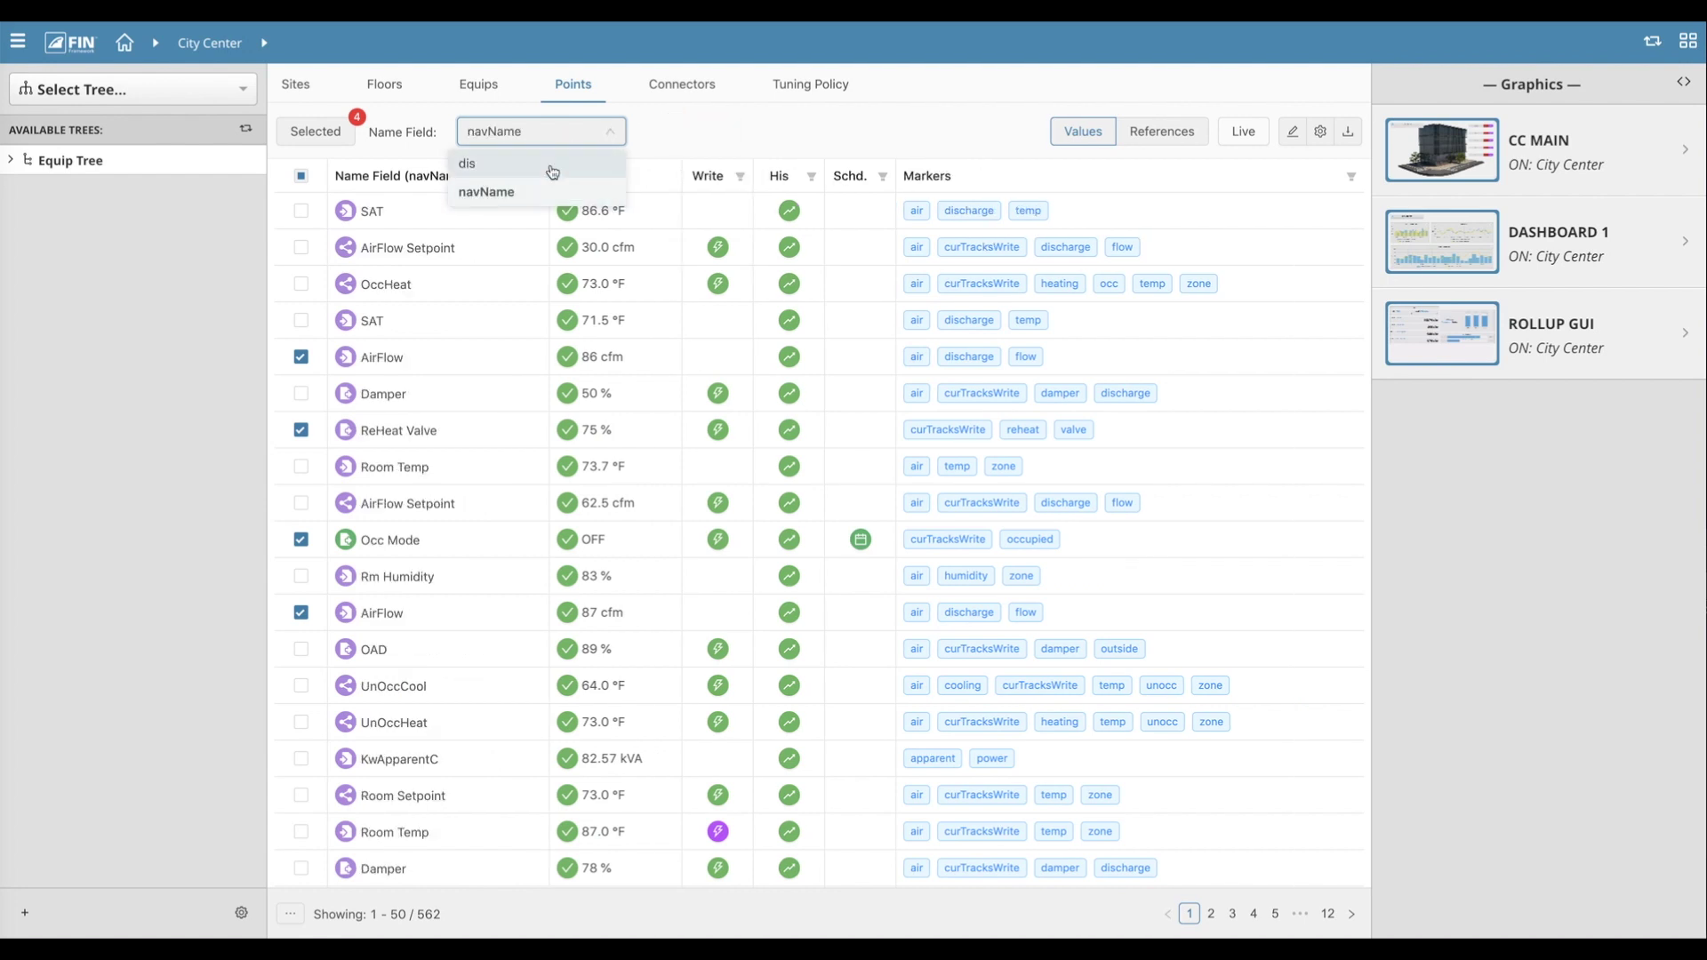
left_click(552, 170)
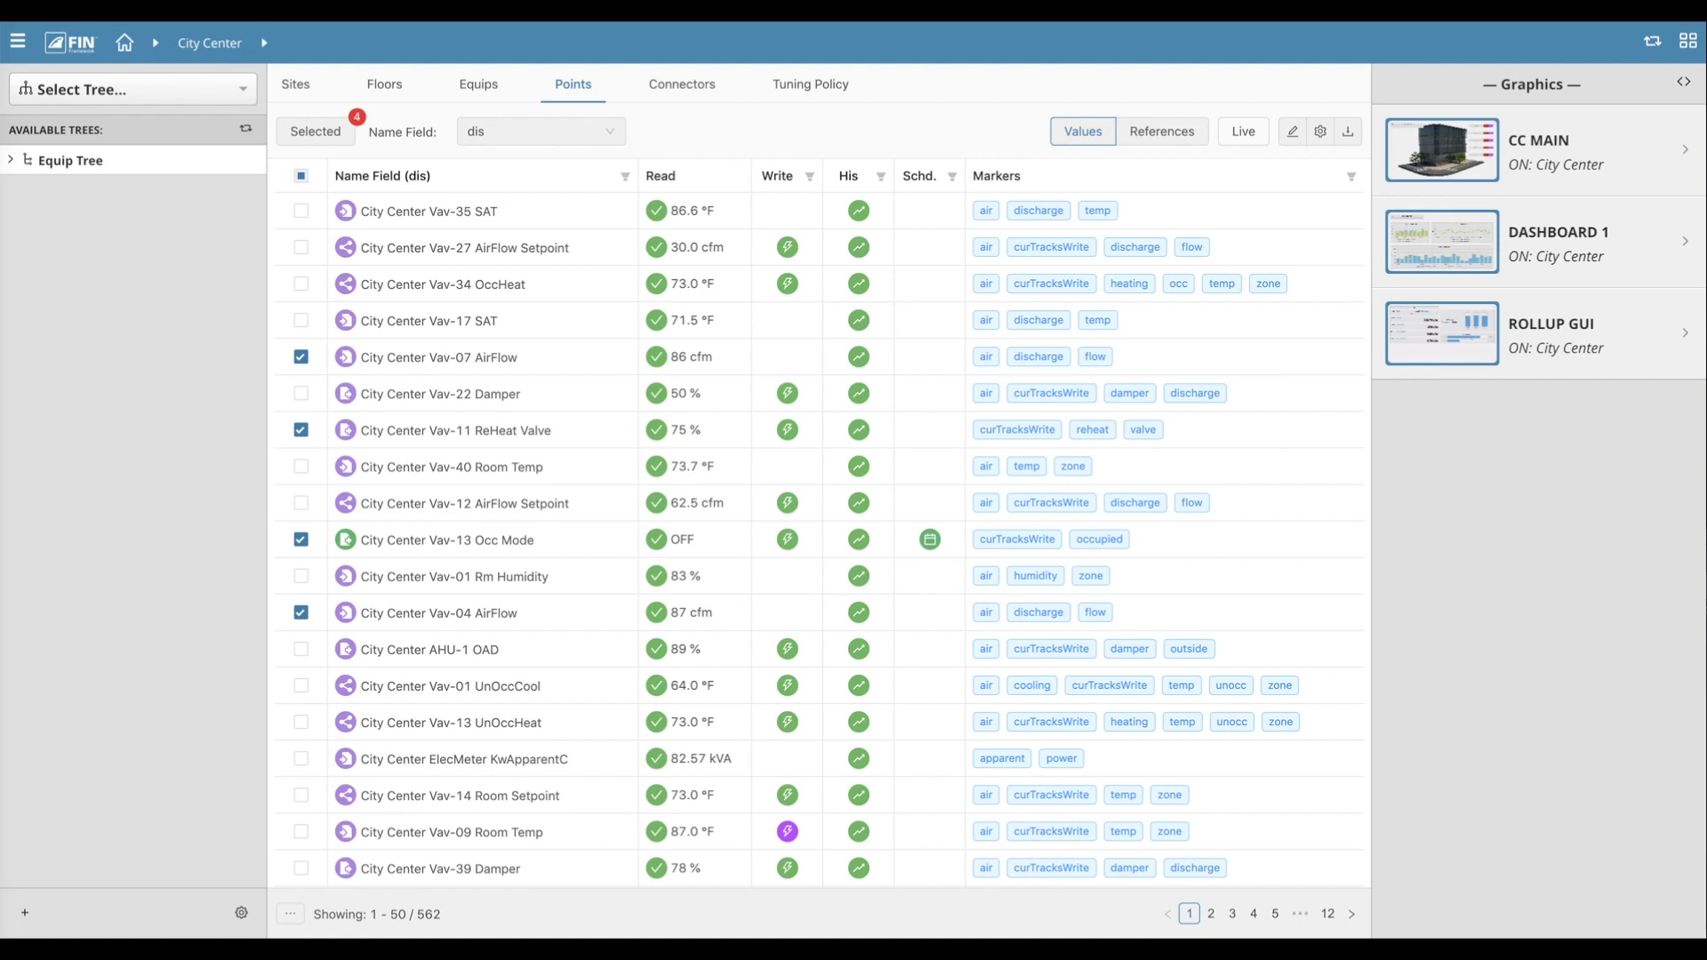
Glance at the References columns, return to Values, and turn on Live updates
left_click(1164, 132)
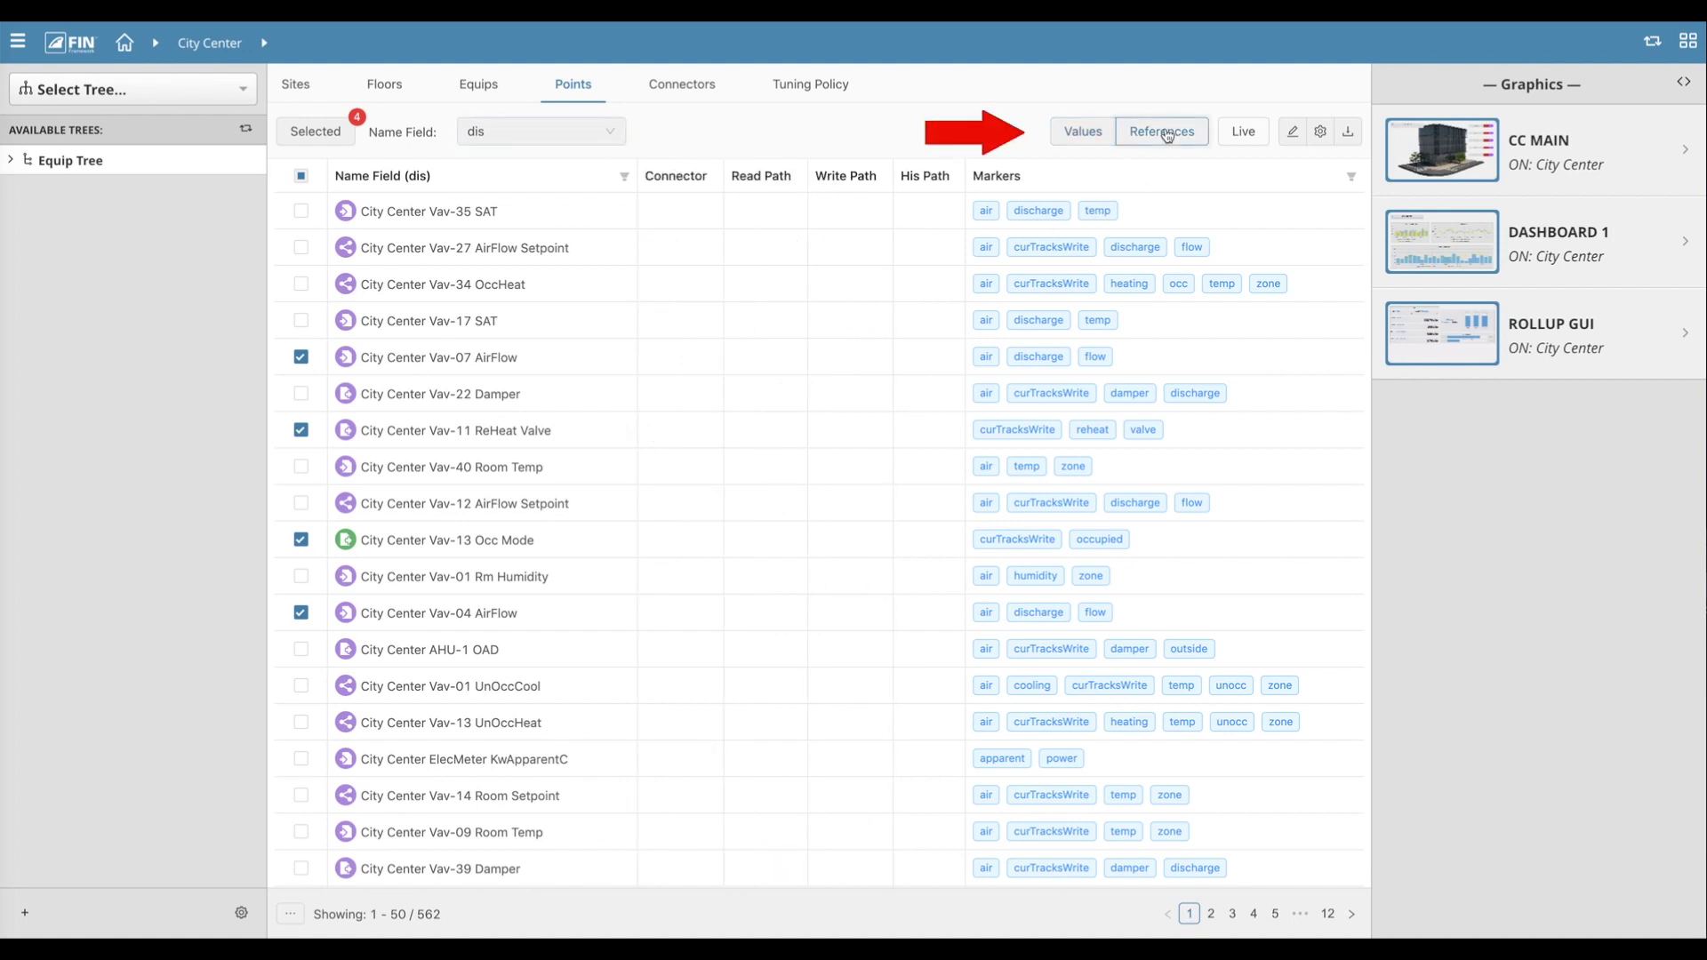
left_click(1081, 133)
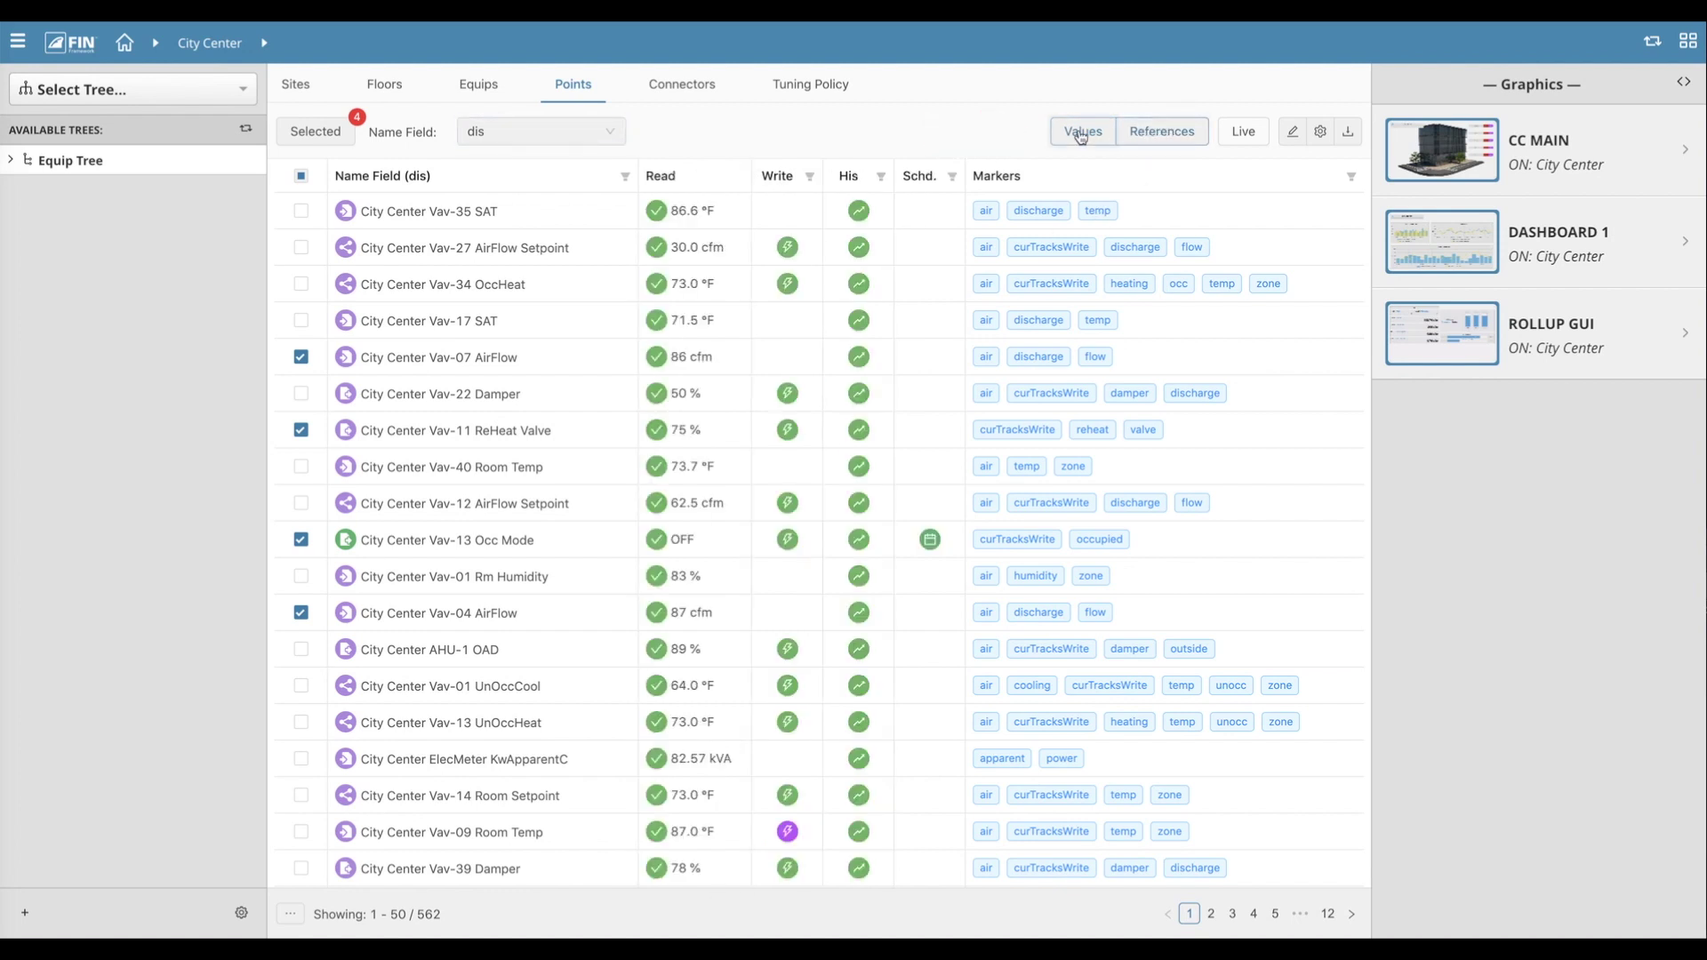
left_click(1245, 132)
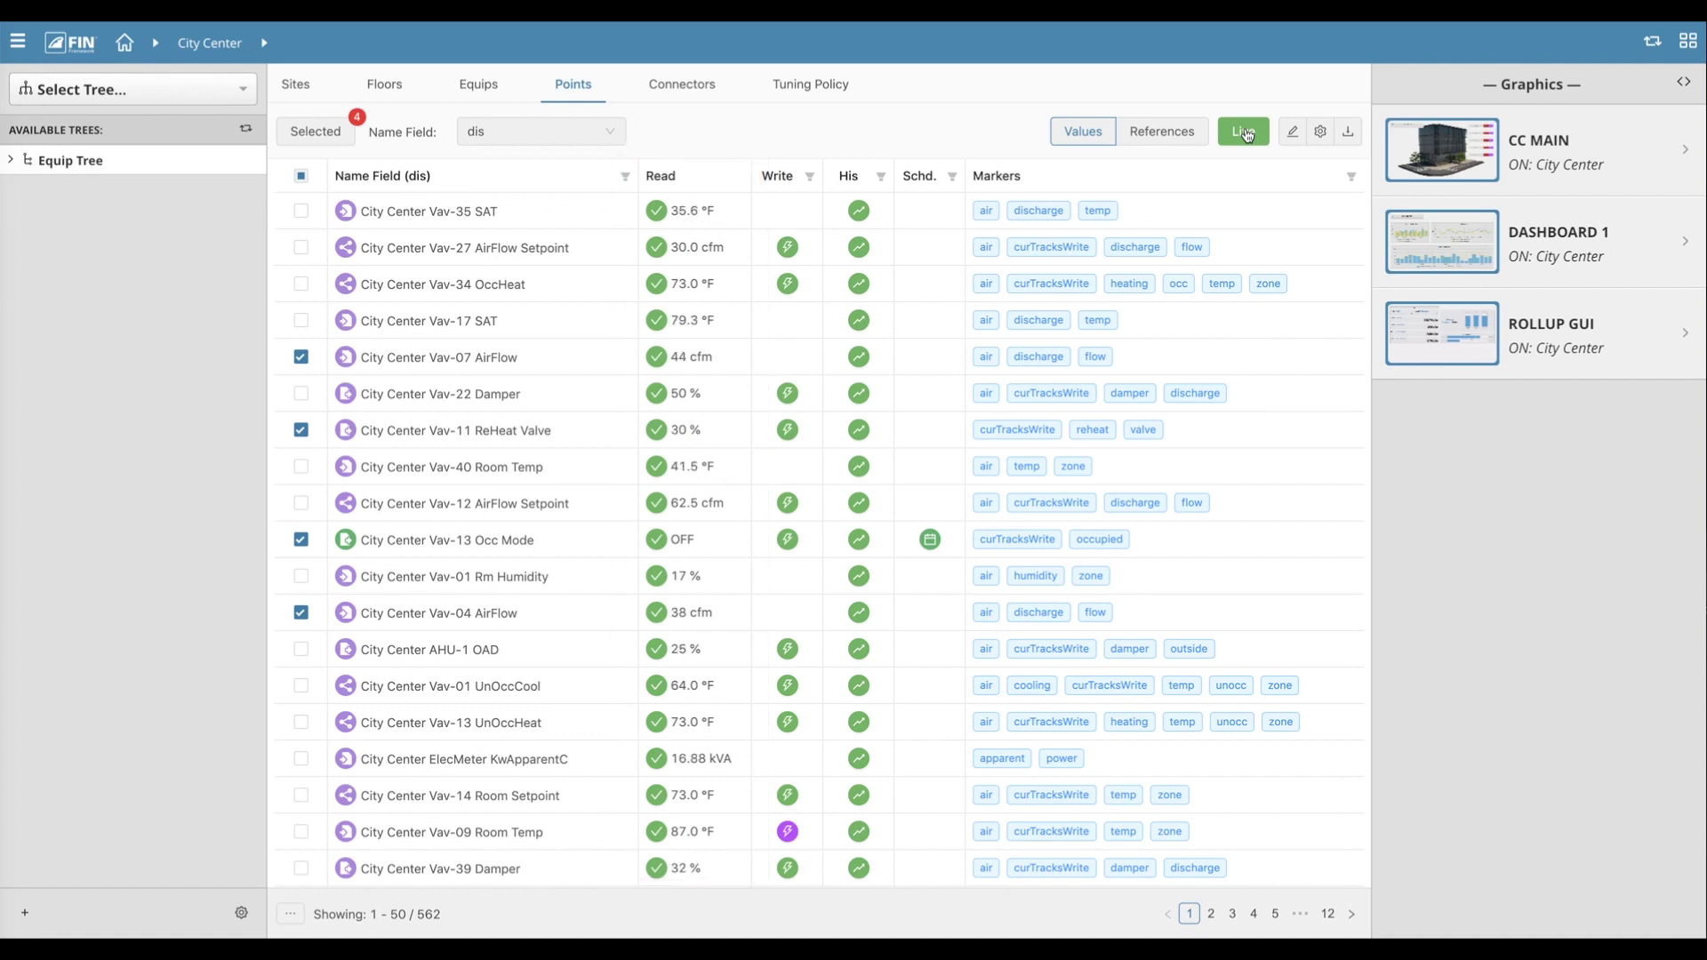
Turn off Live, then look through the Edit, Tools and Download (Zinc, JSON, Trio) menus
left_click(1246, 132)
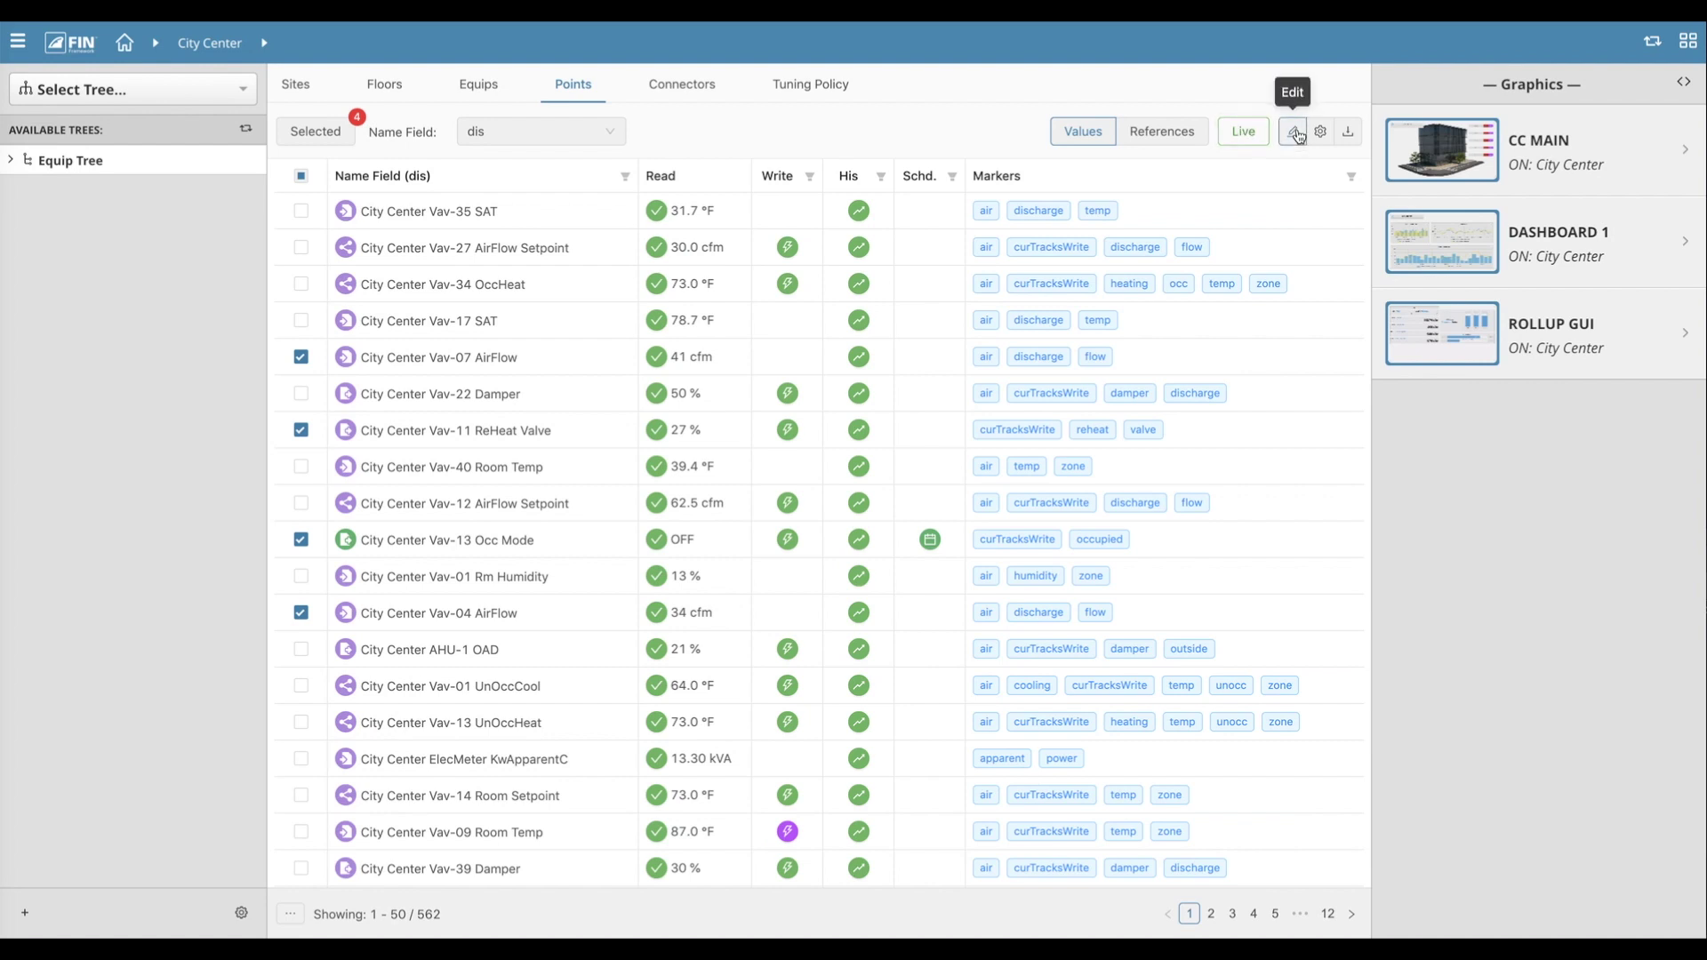
left_click(1297, 133)
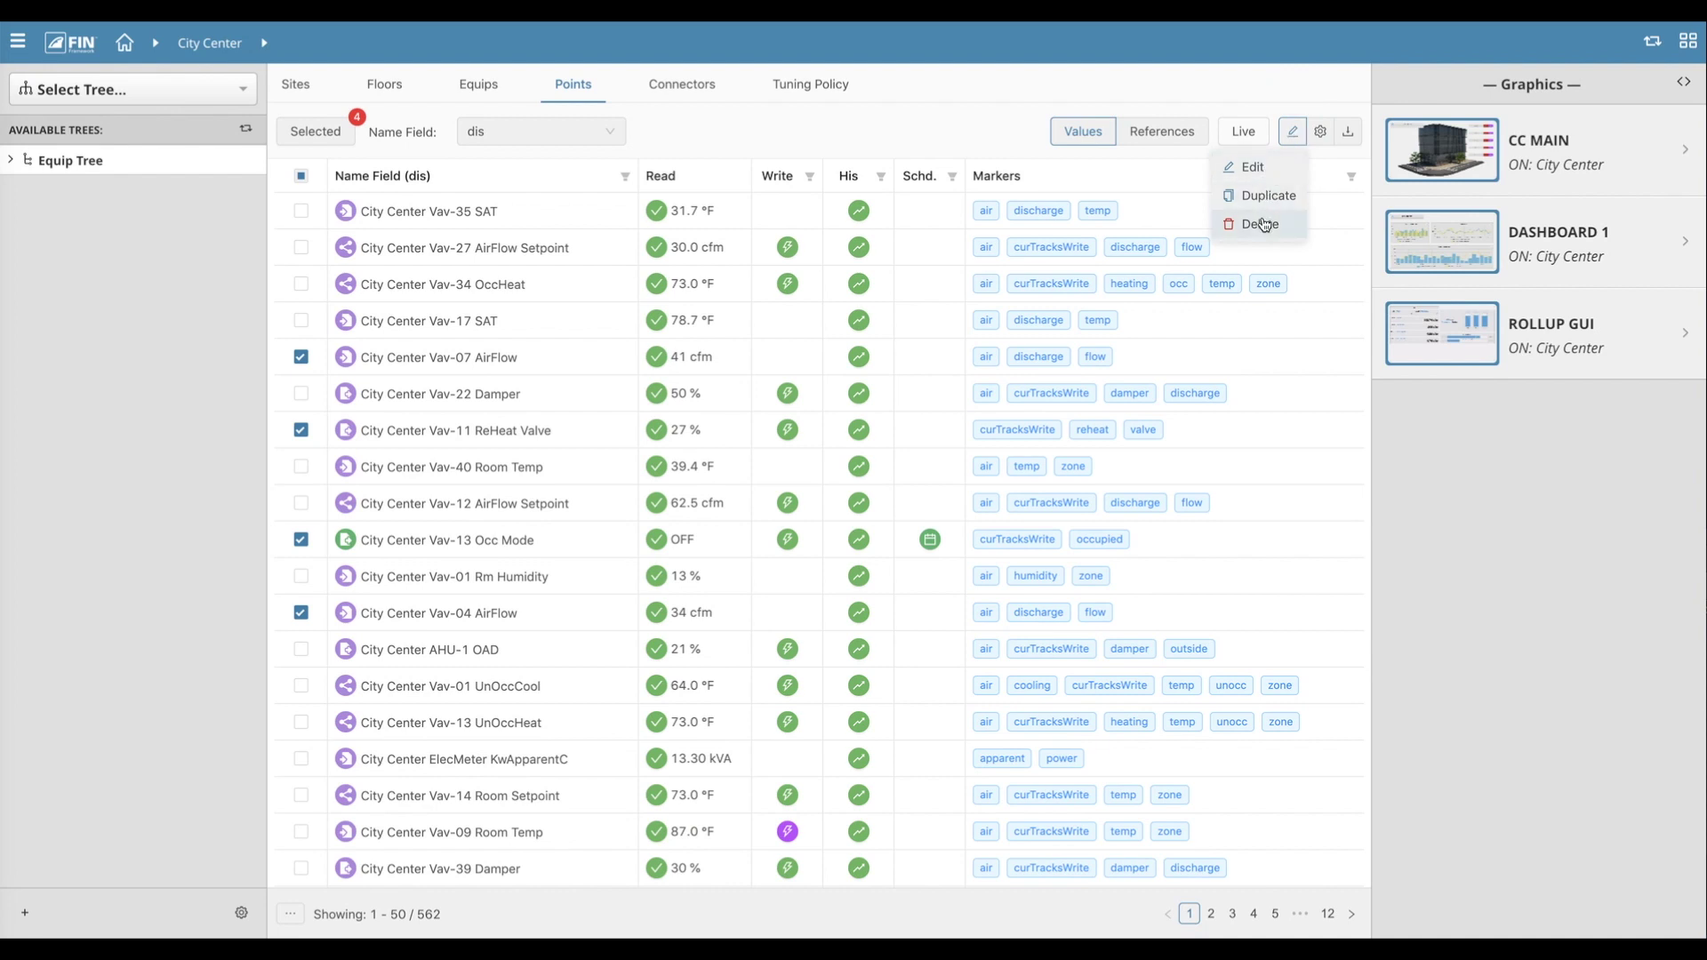
left_click(1323, 140)
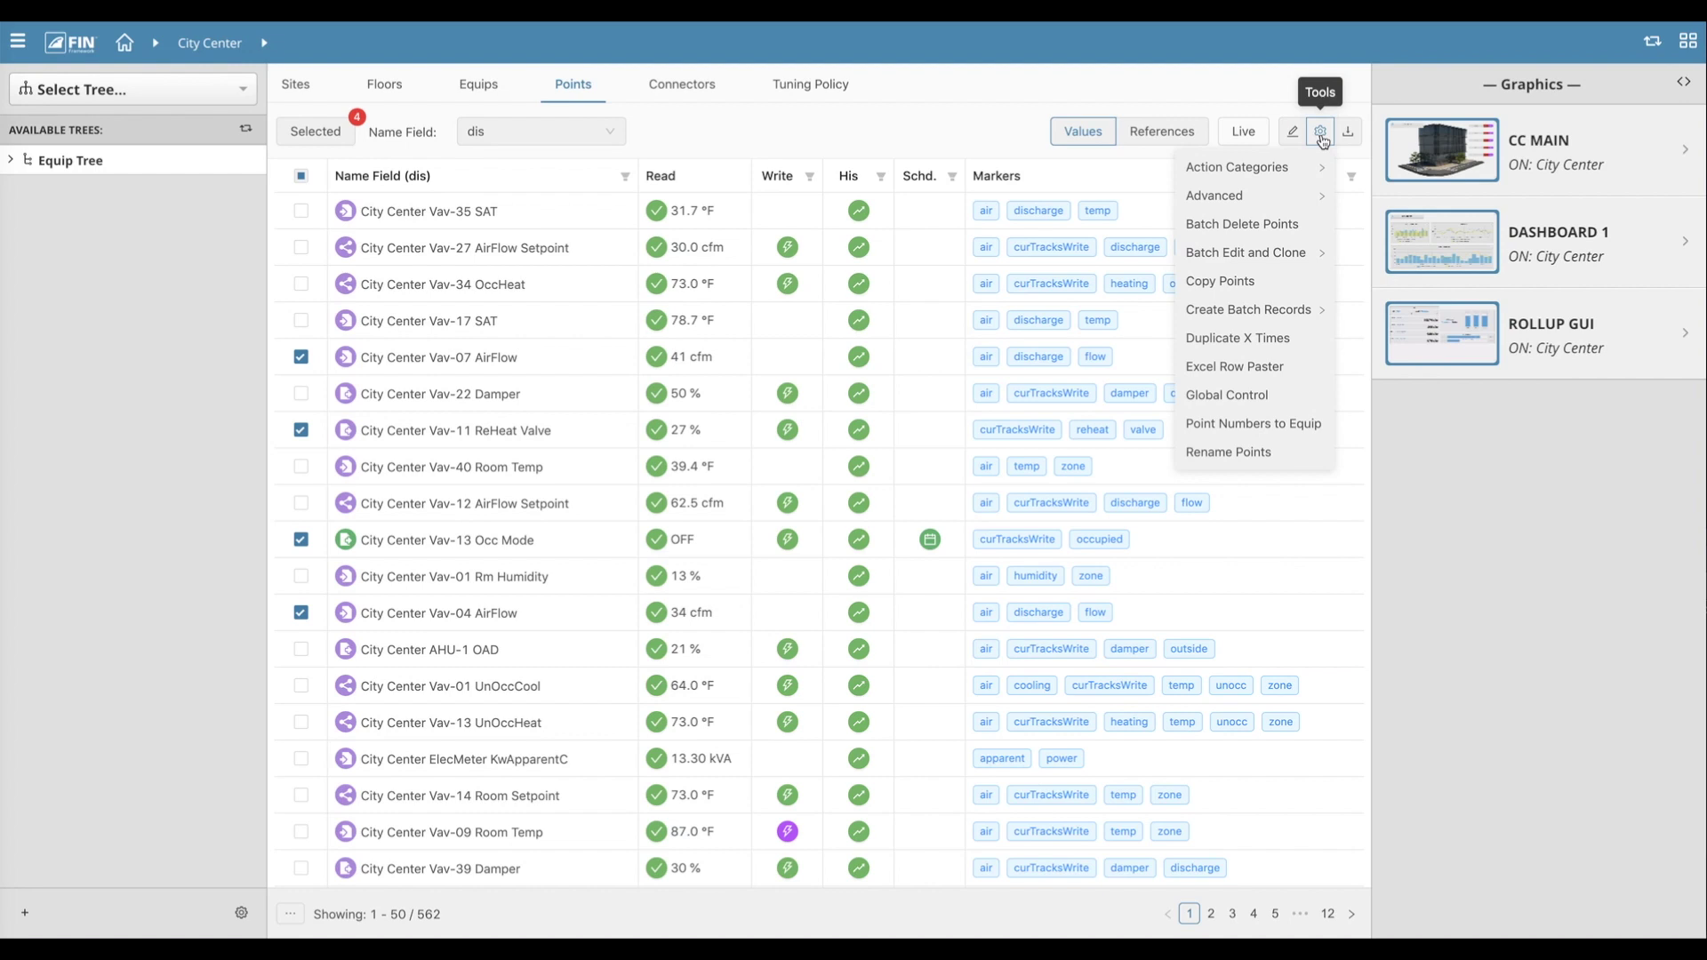
left_click(1349, 133)
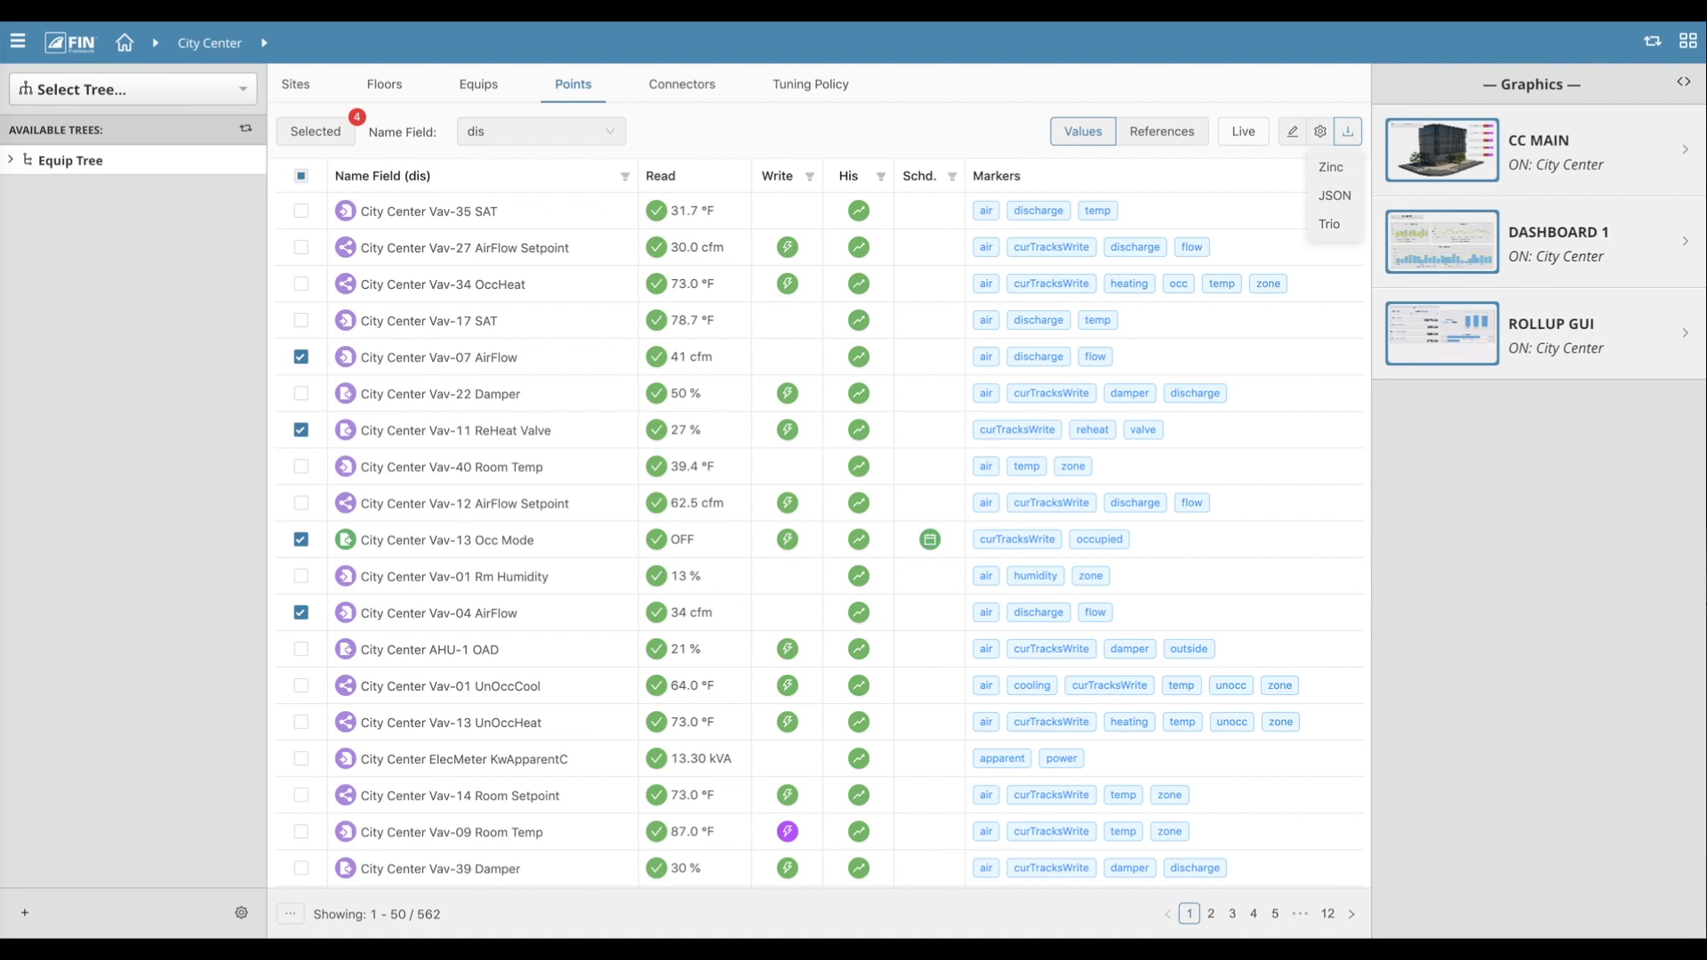
Select and clear all points, then filter the Name Field to Boolean points
left_click(1349, 131)
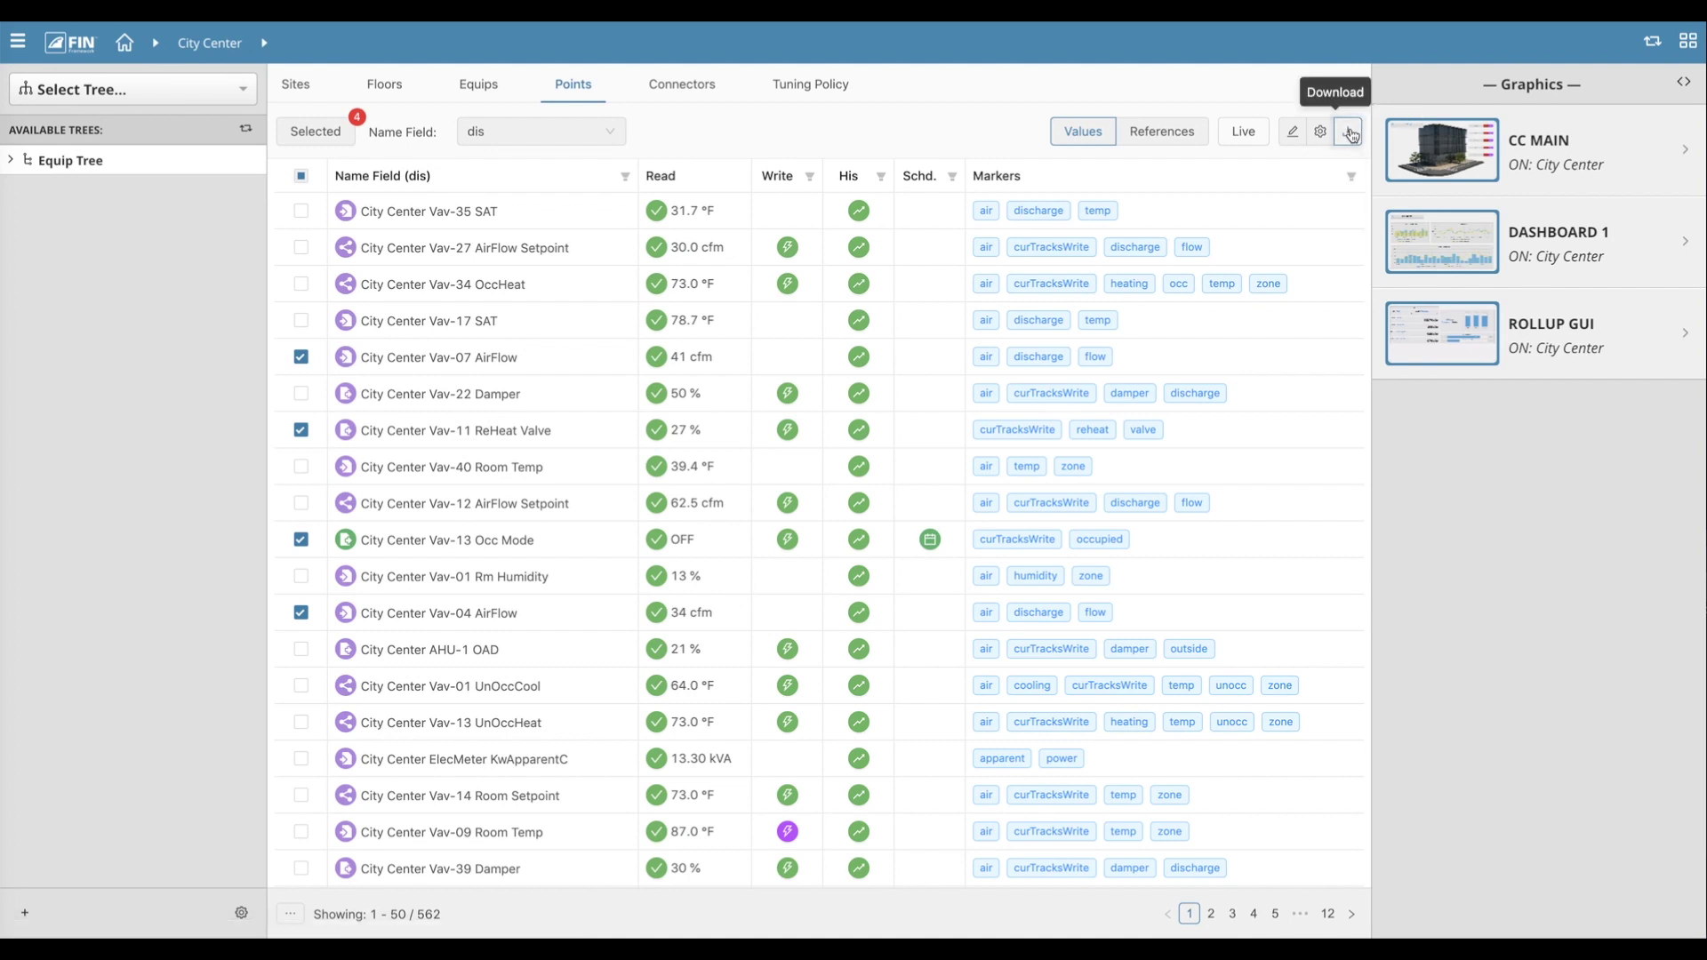
left_click(300, 175)
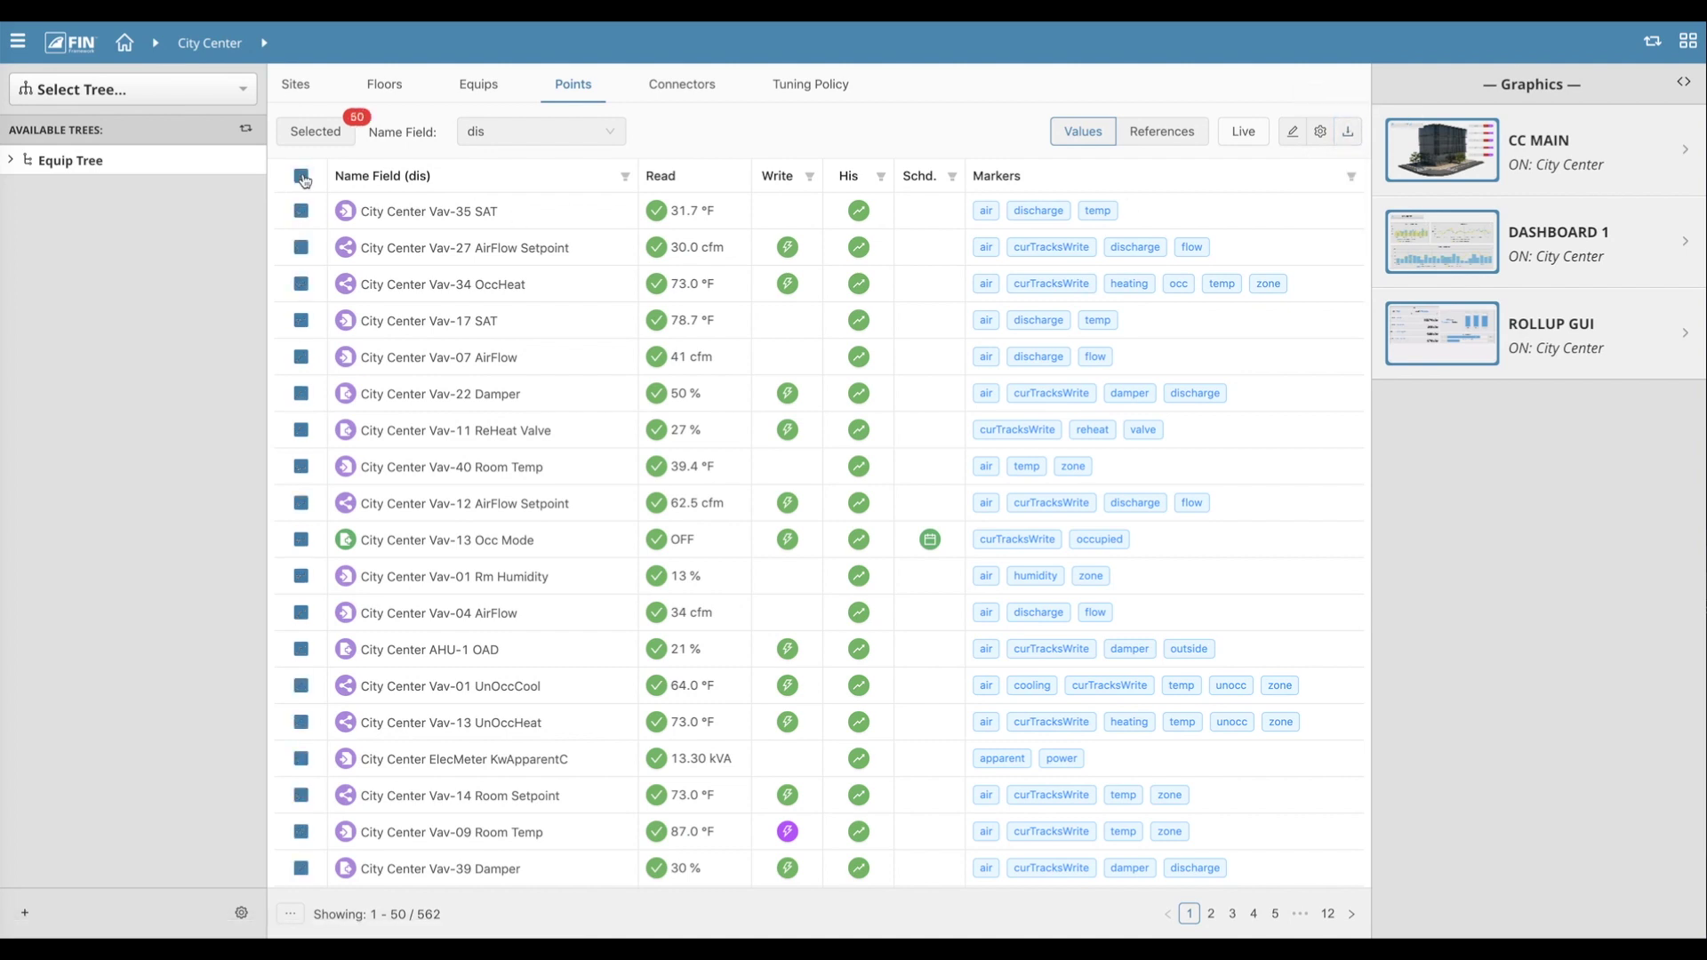
left_click(300, 175)
left_click(626, 179)
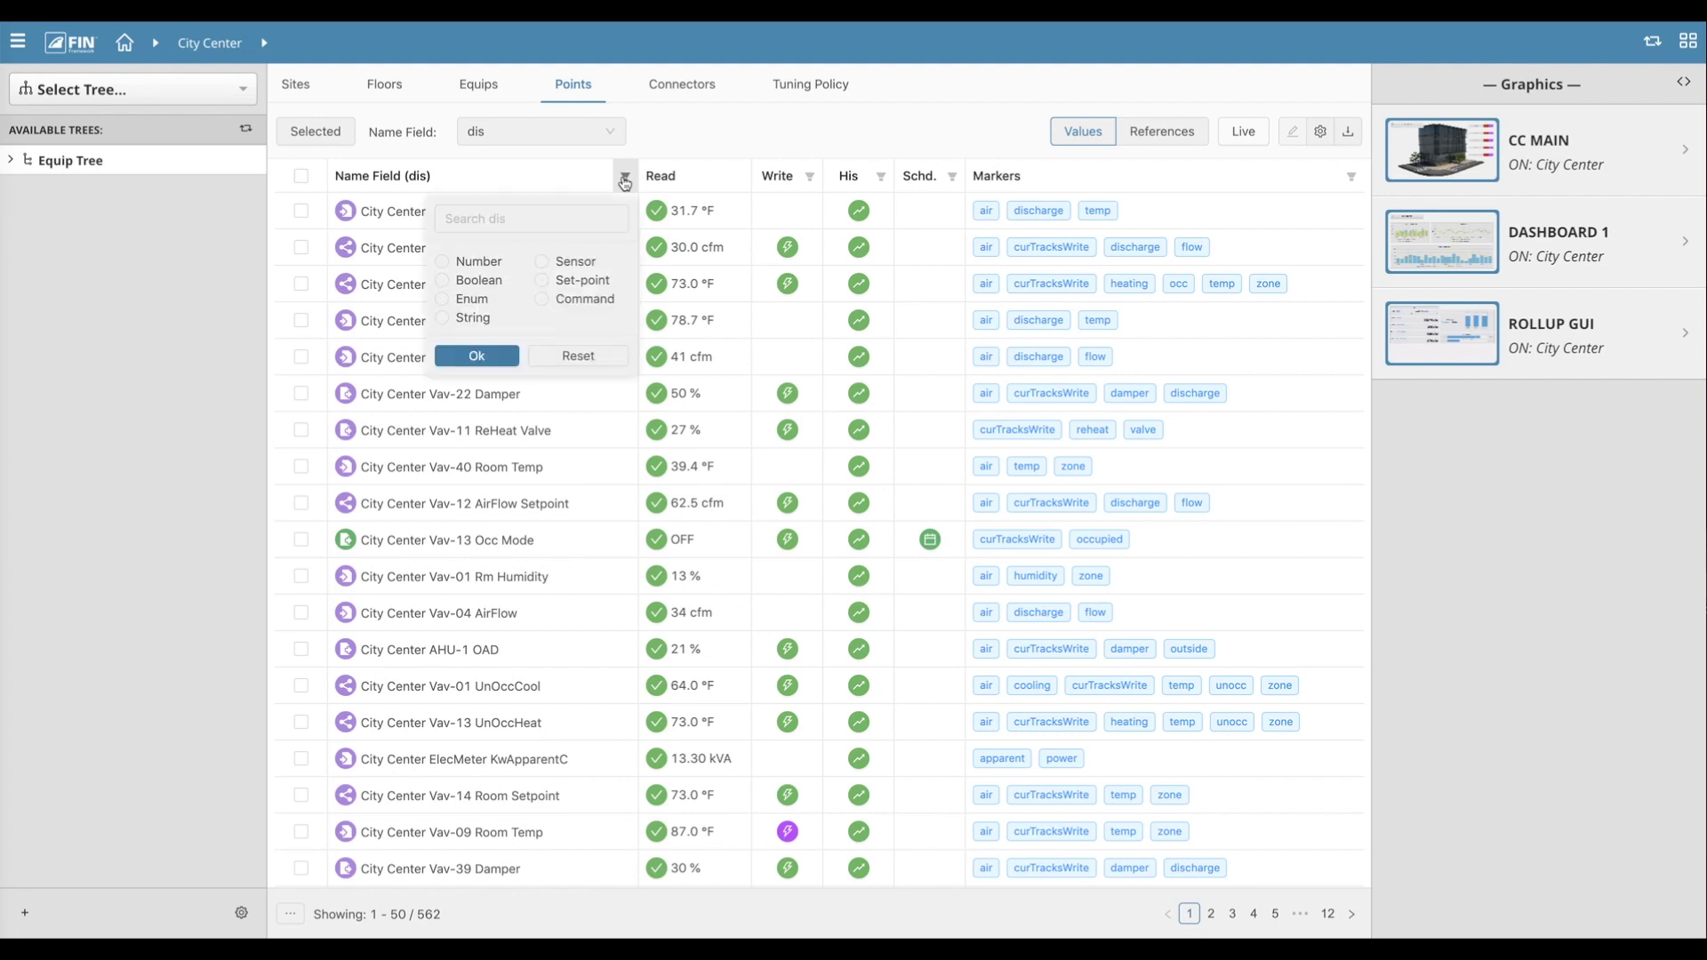
left_click(442, 280)
left_click(477, 356)
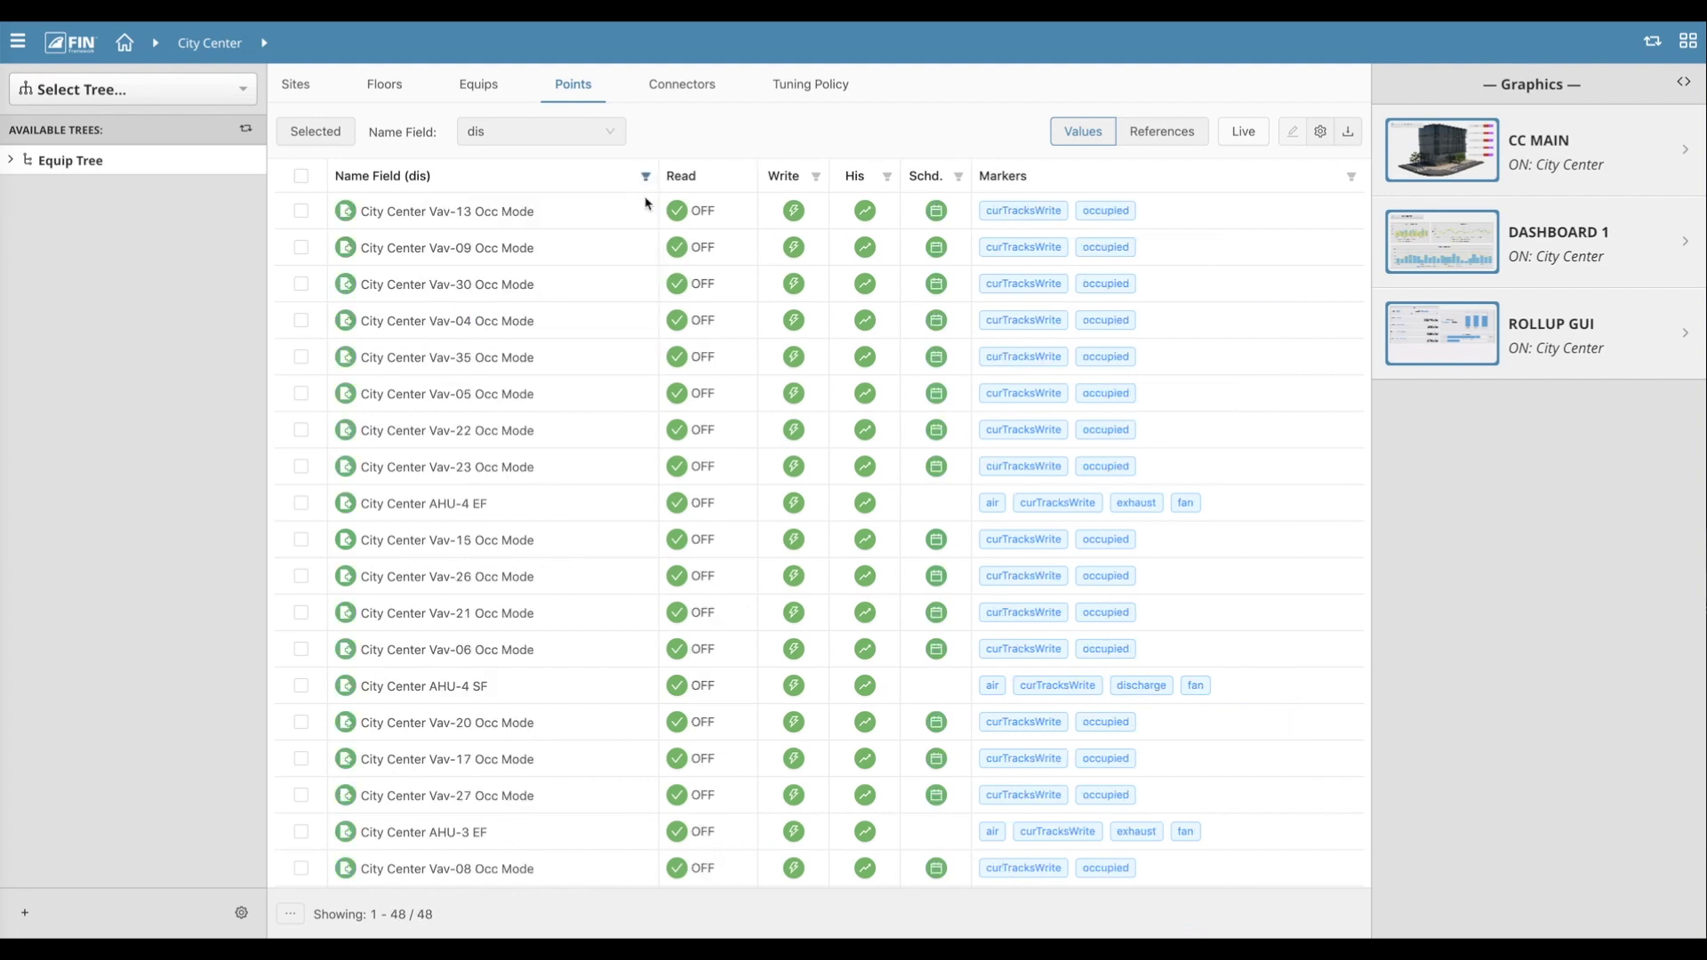
Inspect the true/false filter options on the Write, His and Schd. columns
left_click(816, 177)
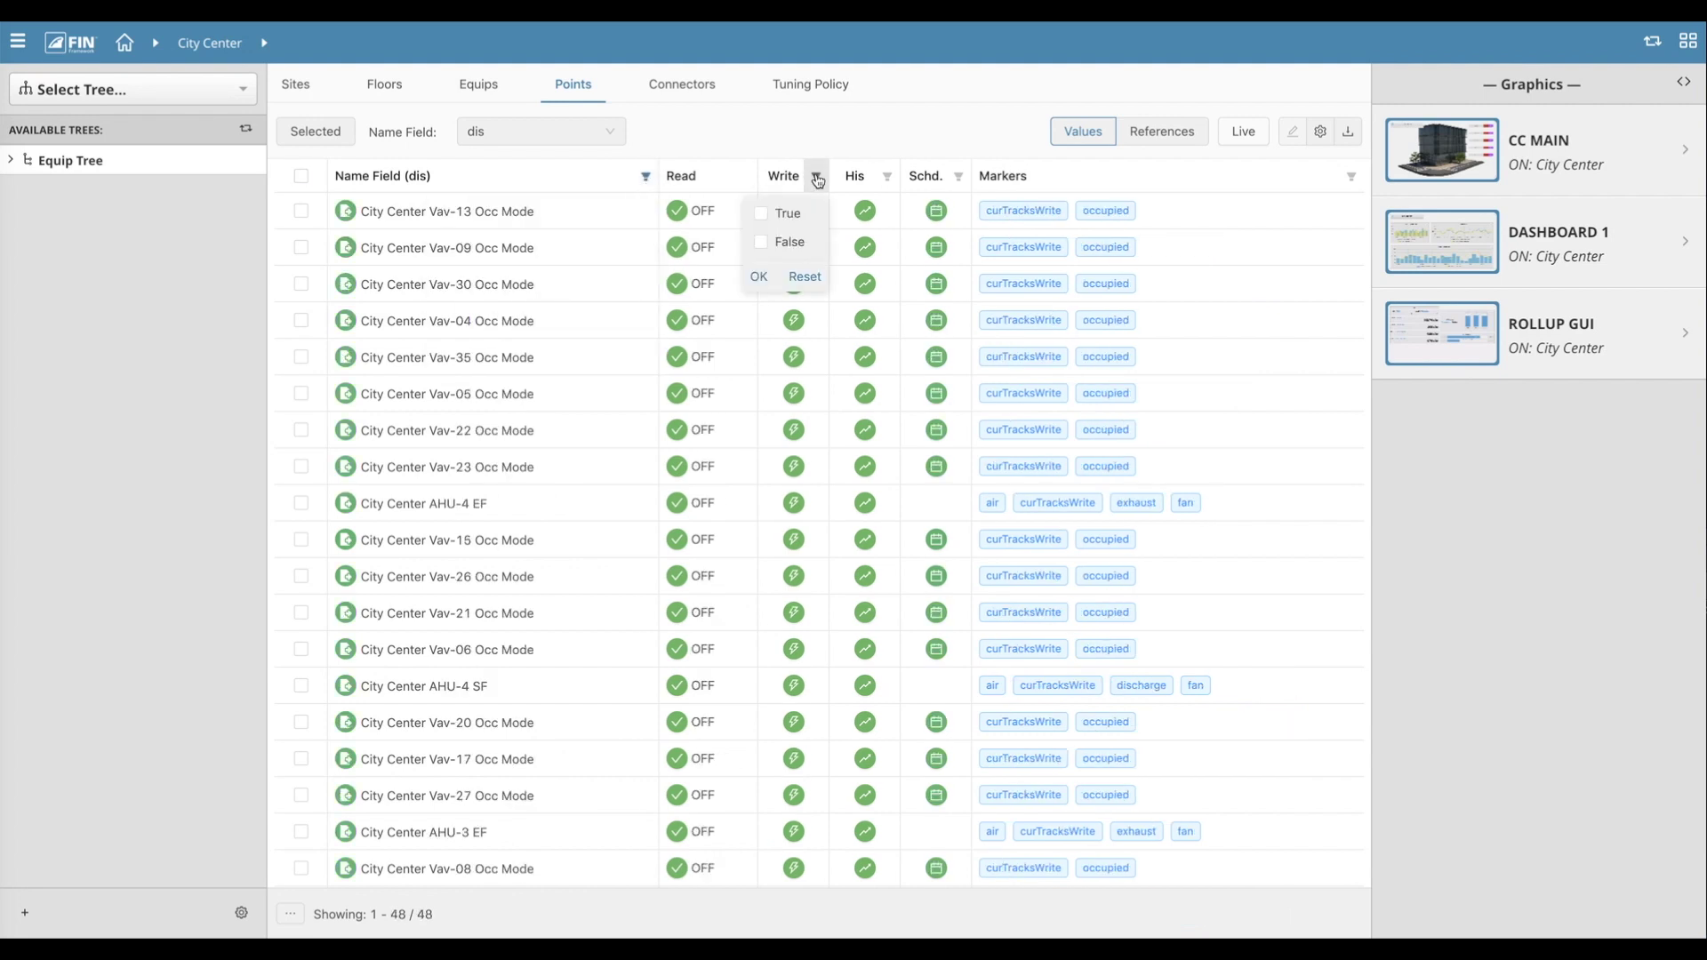
left_click(887, 177)
left_click(959, 177)
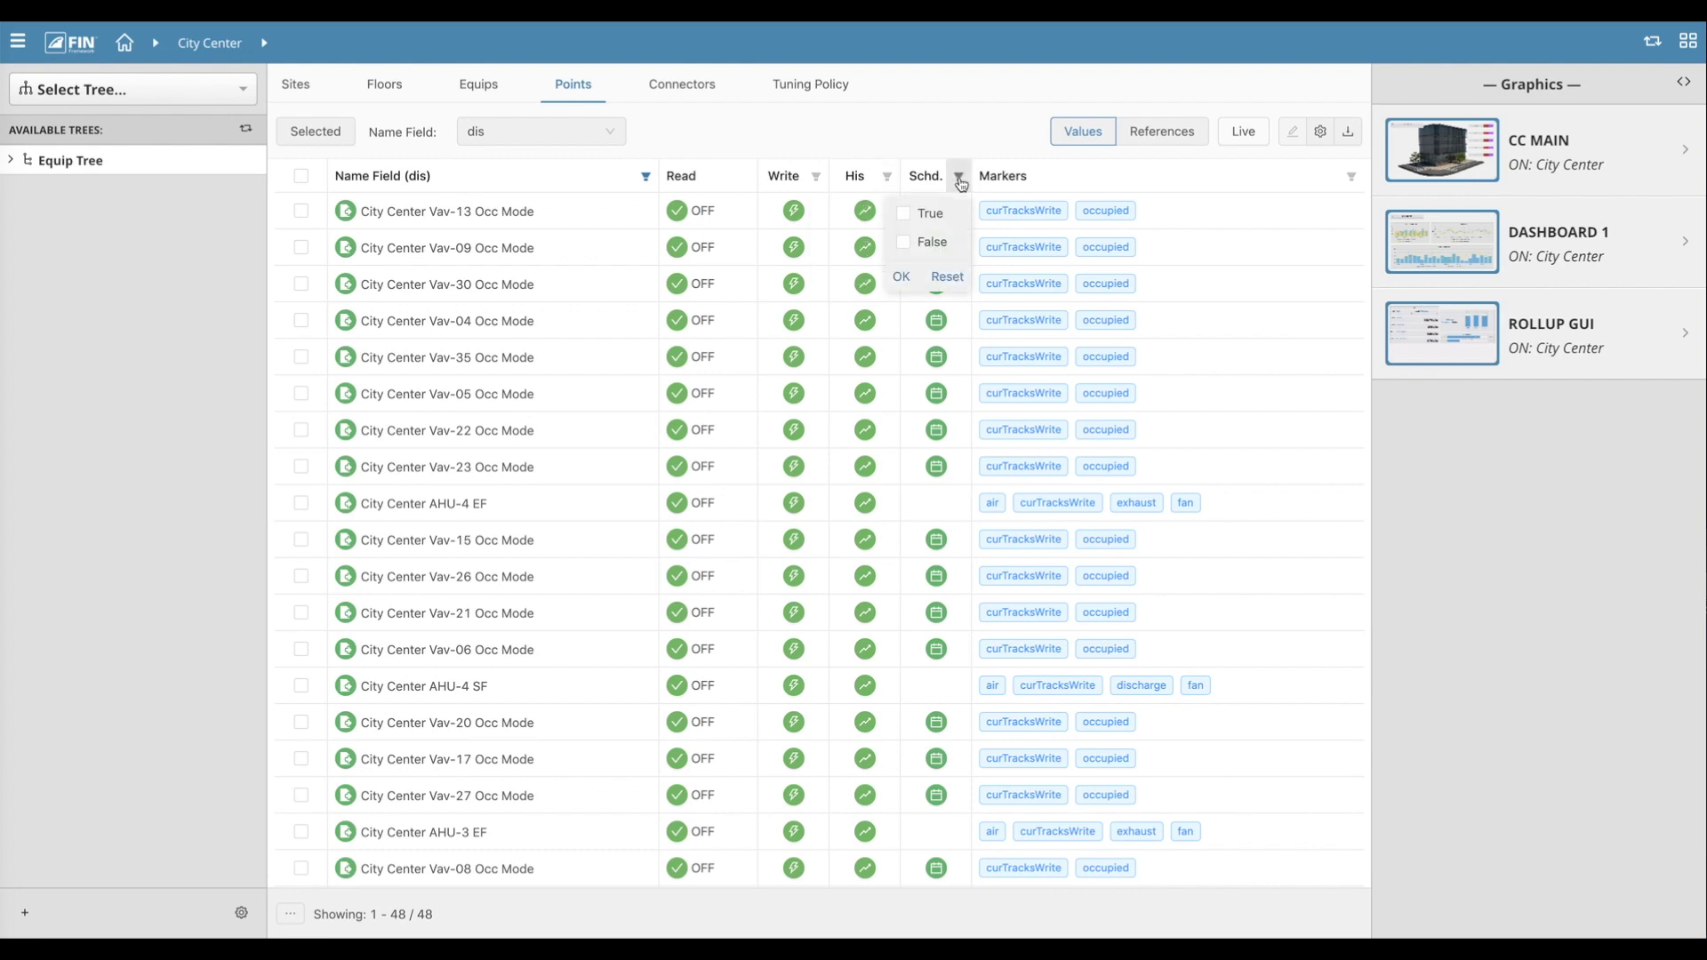
left_click(959, 177)
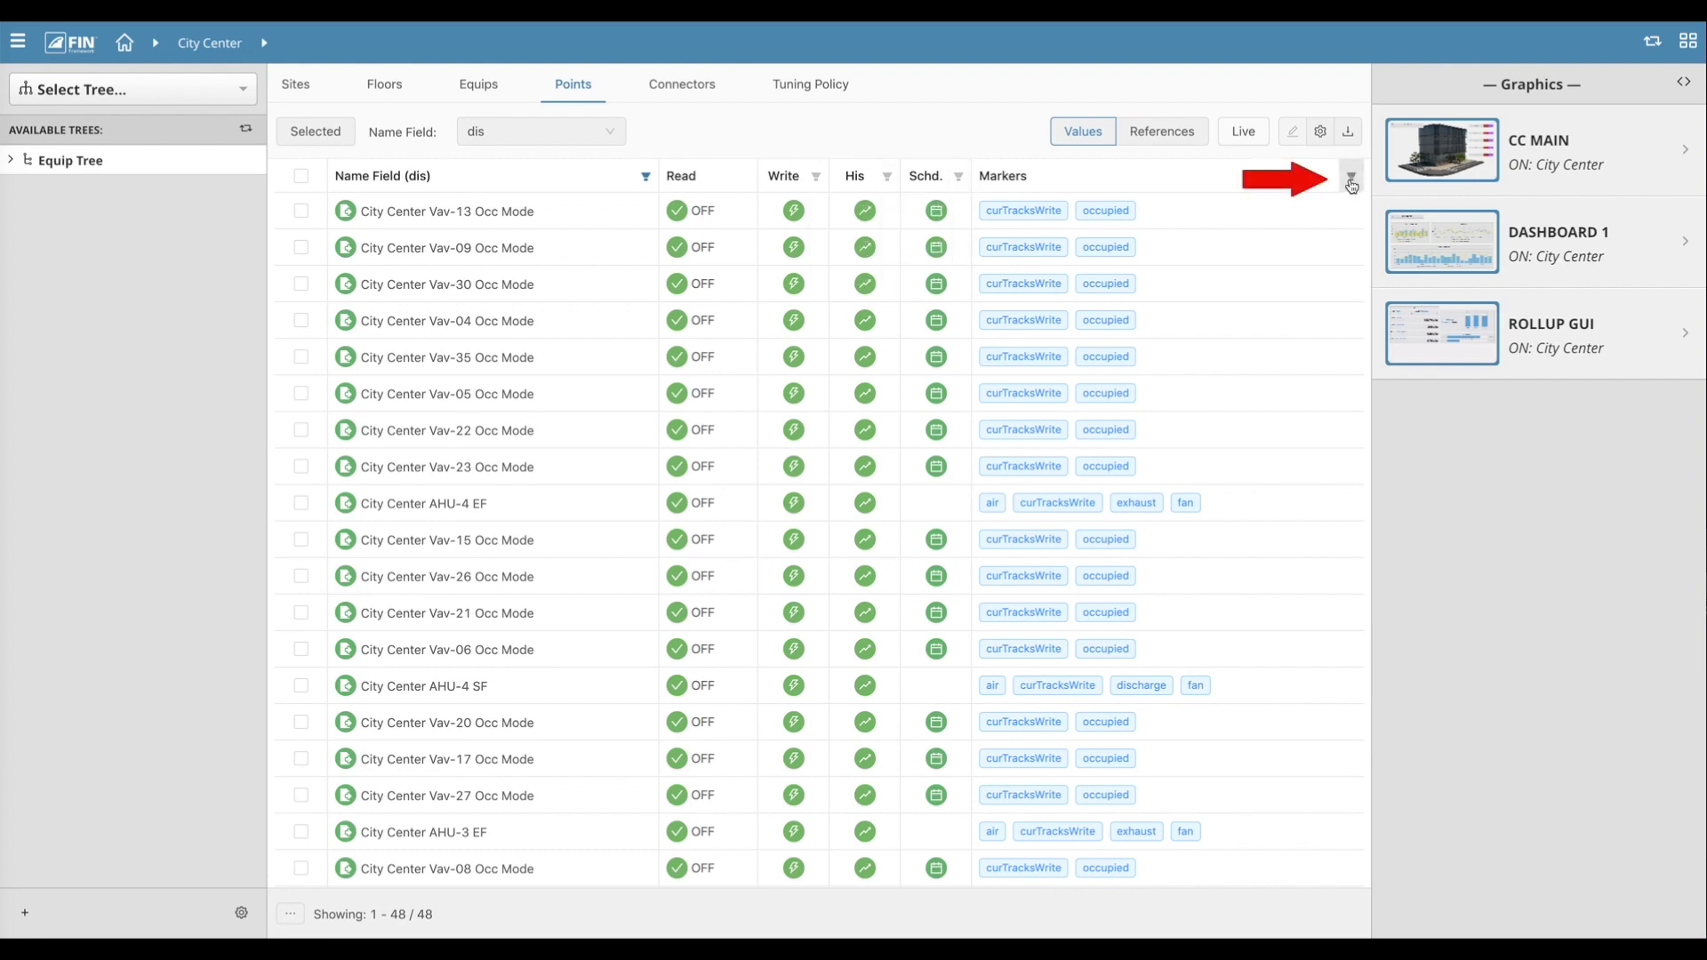
Filter the points grid to those carrying the air marker
left_click(1352, 177)
scroll(1307, 338, "down", 2)
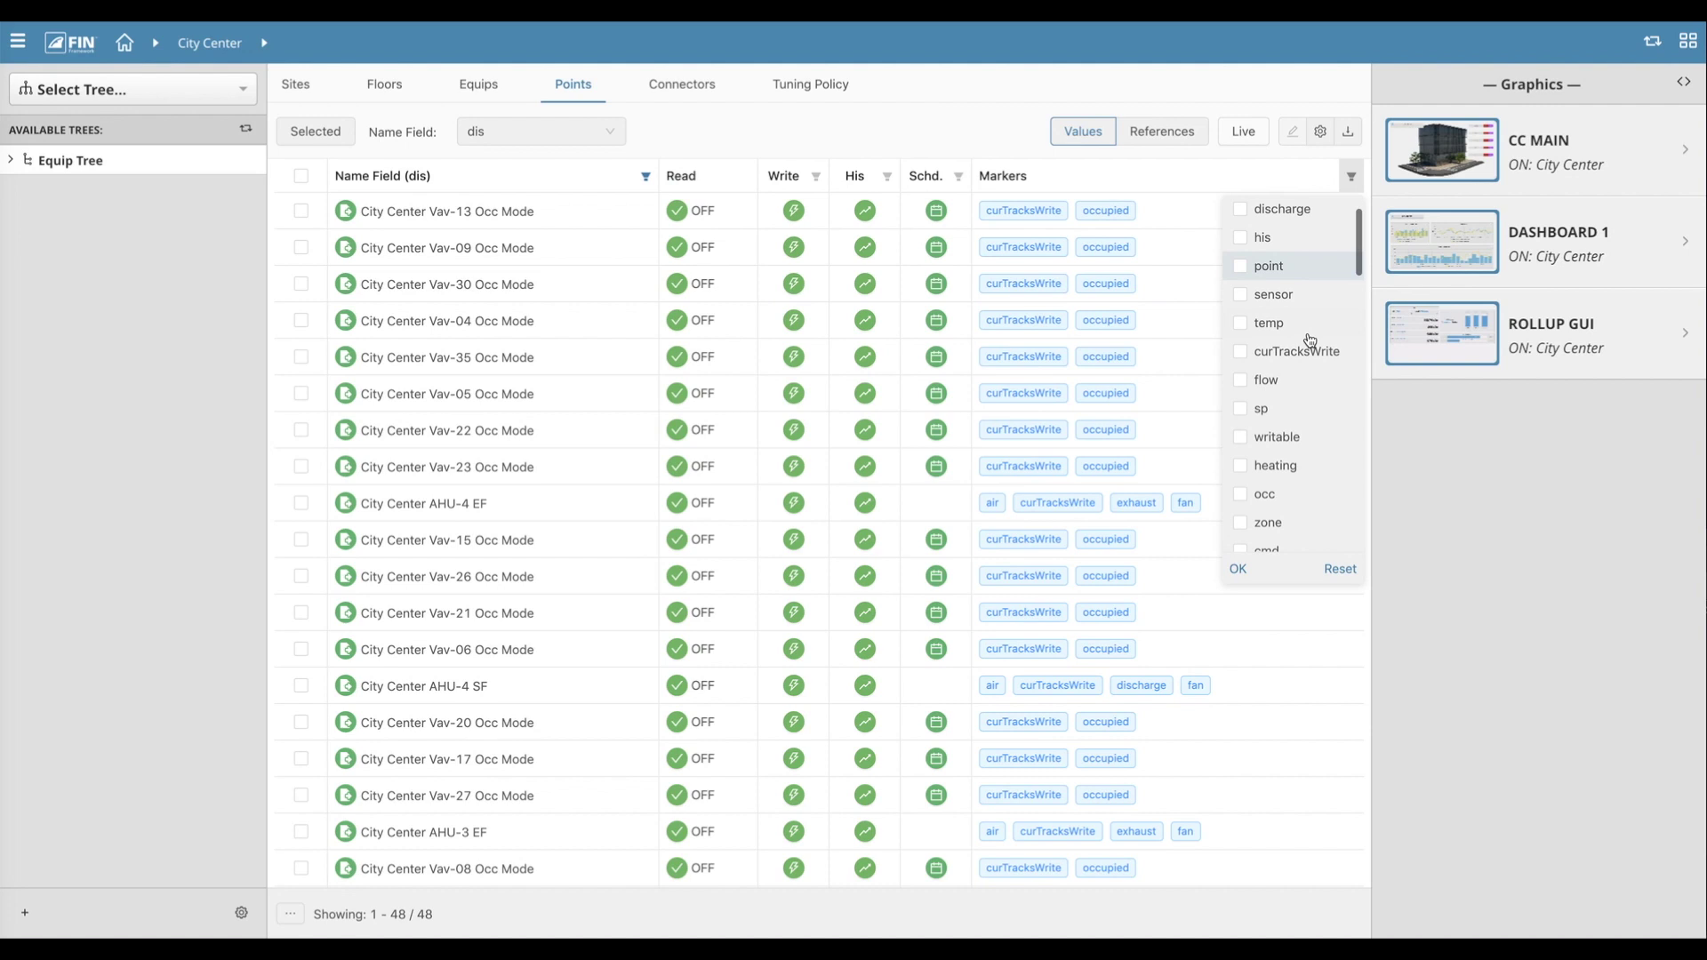
scroll(1310, 340, "up", 2)
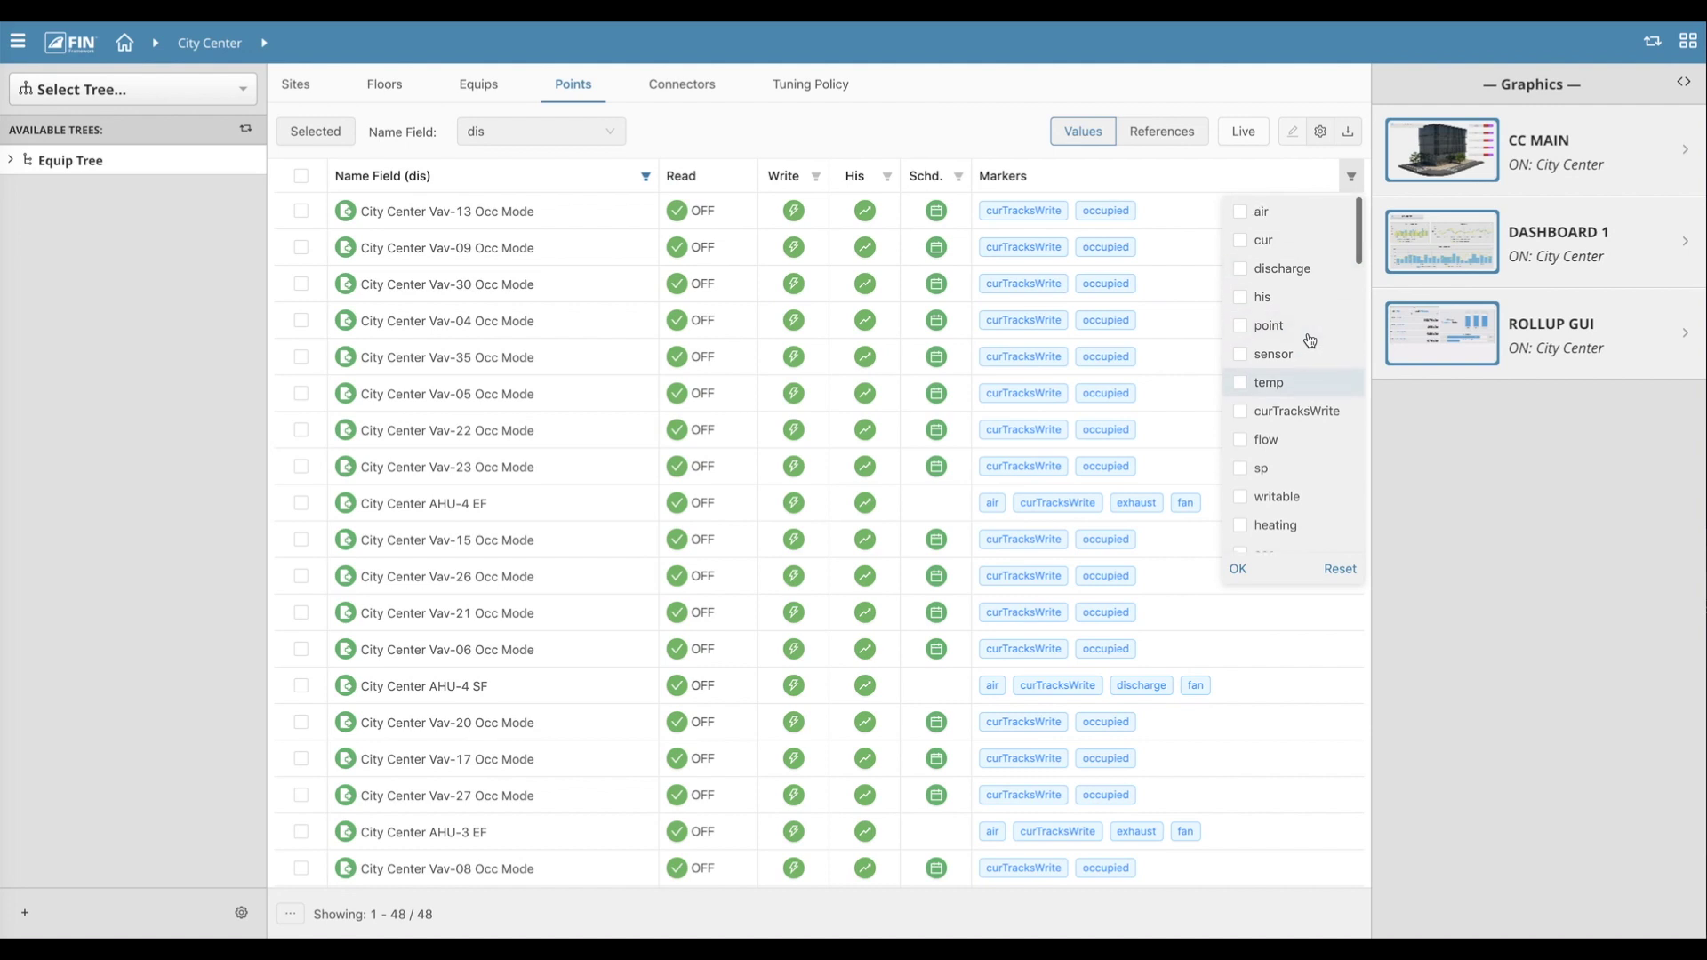
left_click(1242, 217)
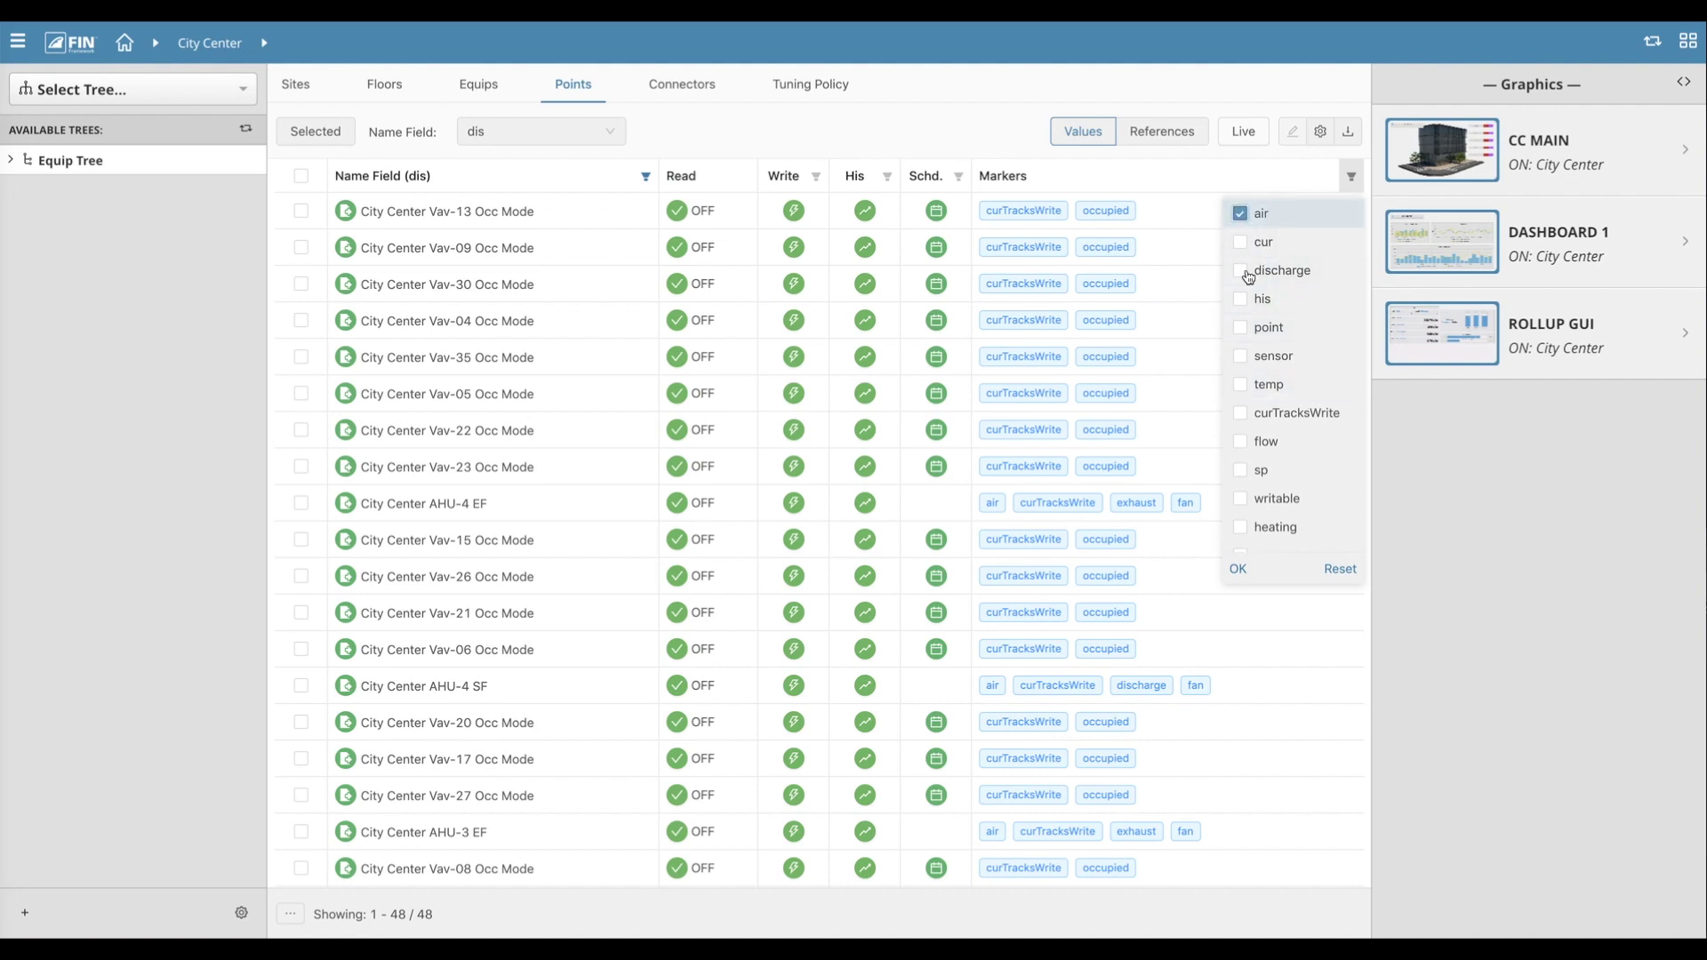
left_click(1239, 570)
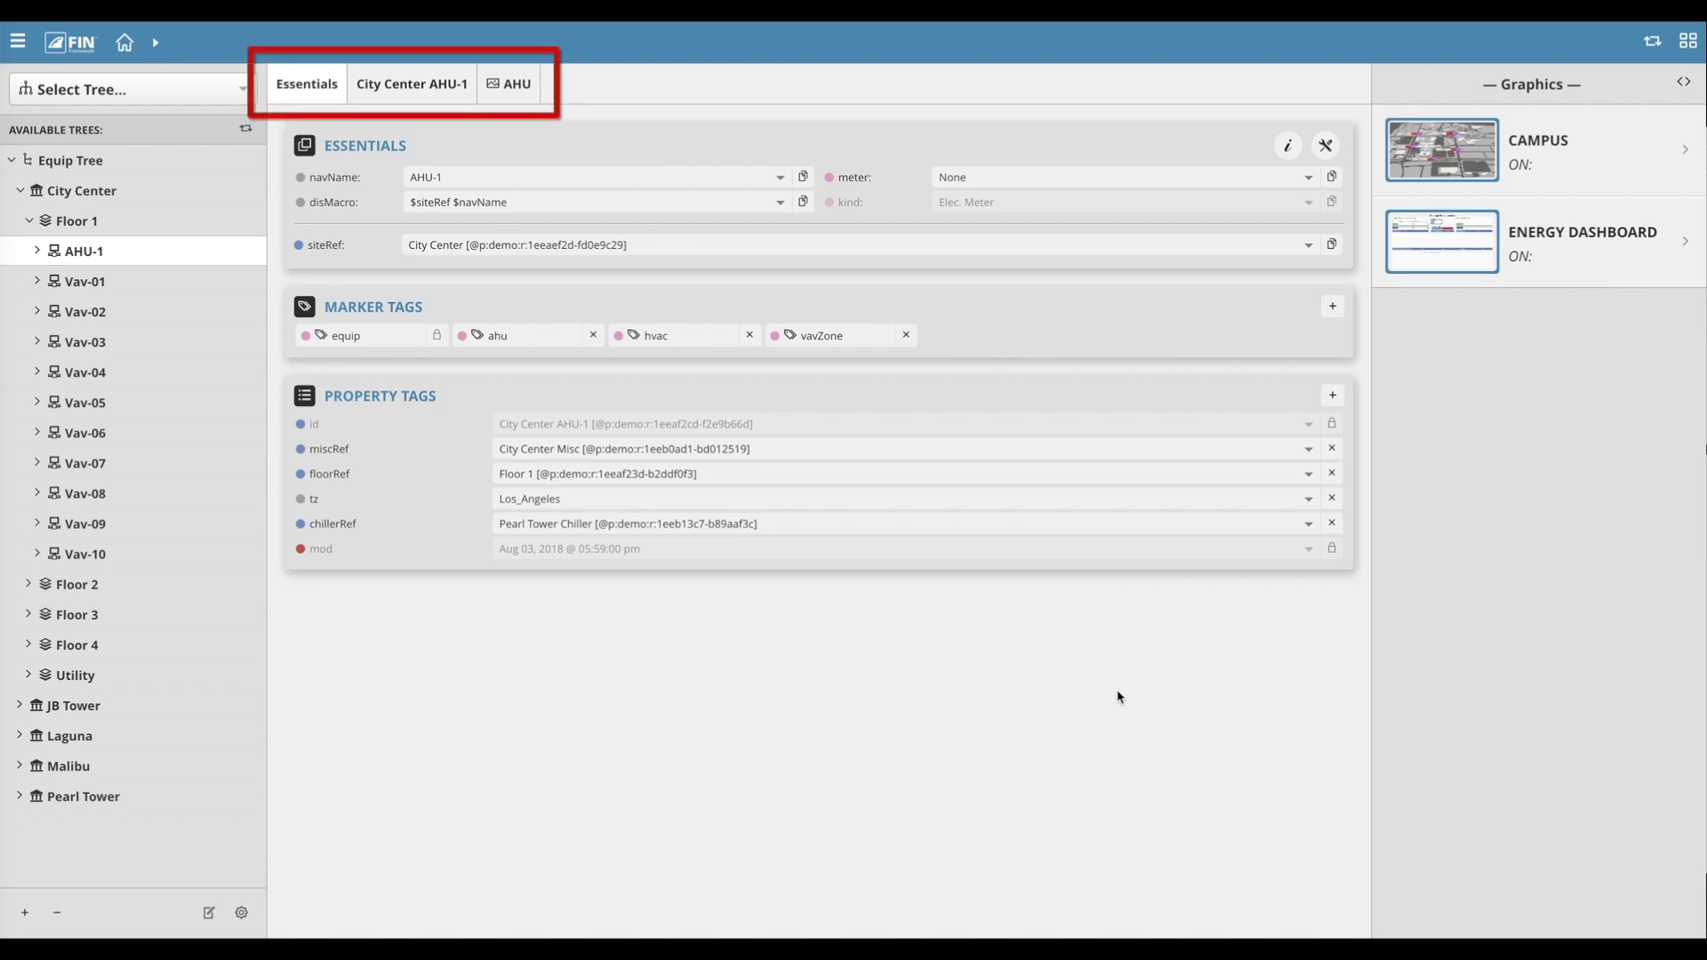
Browse AHU-1's City Center points view and 3-D AHU graphic, then return to its Essentials
left_click(406, 100)
left_click(509, 100)
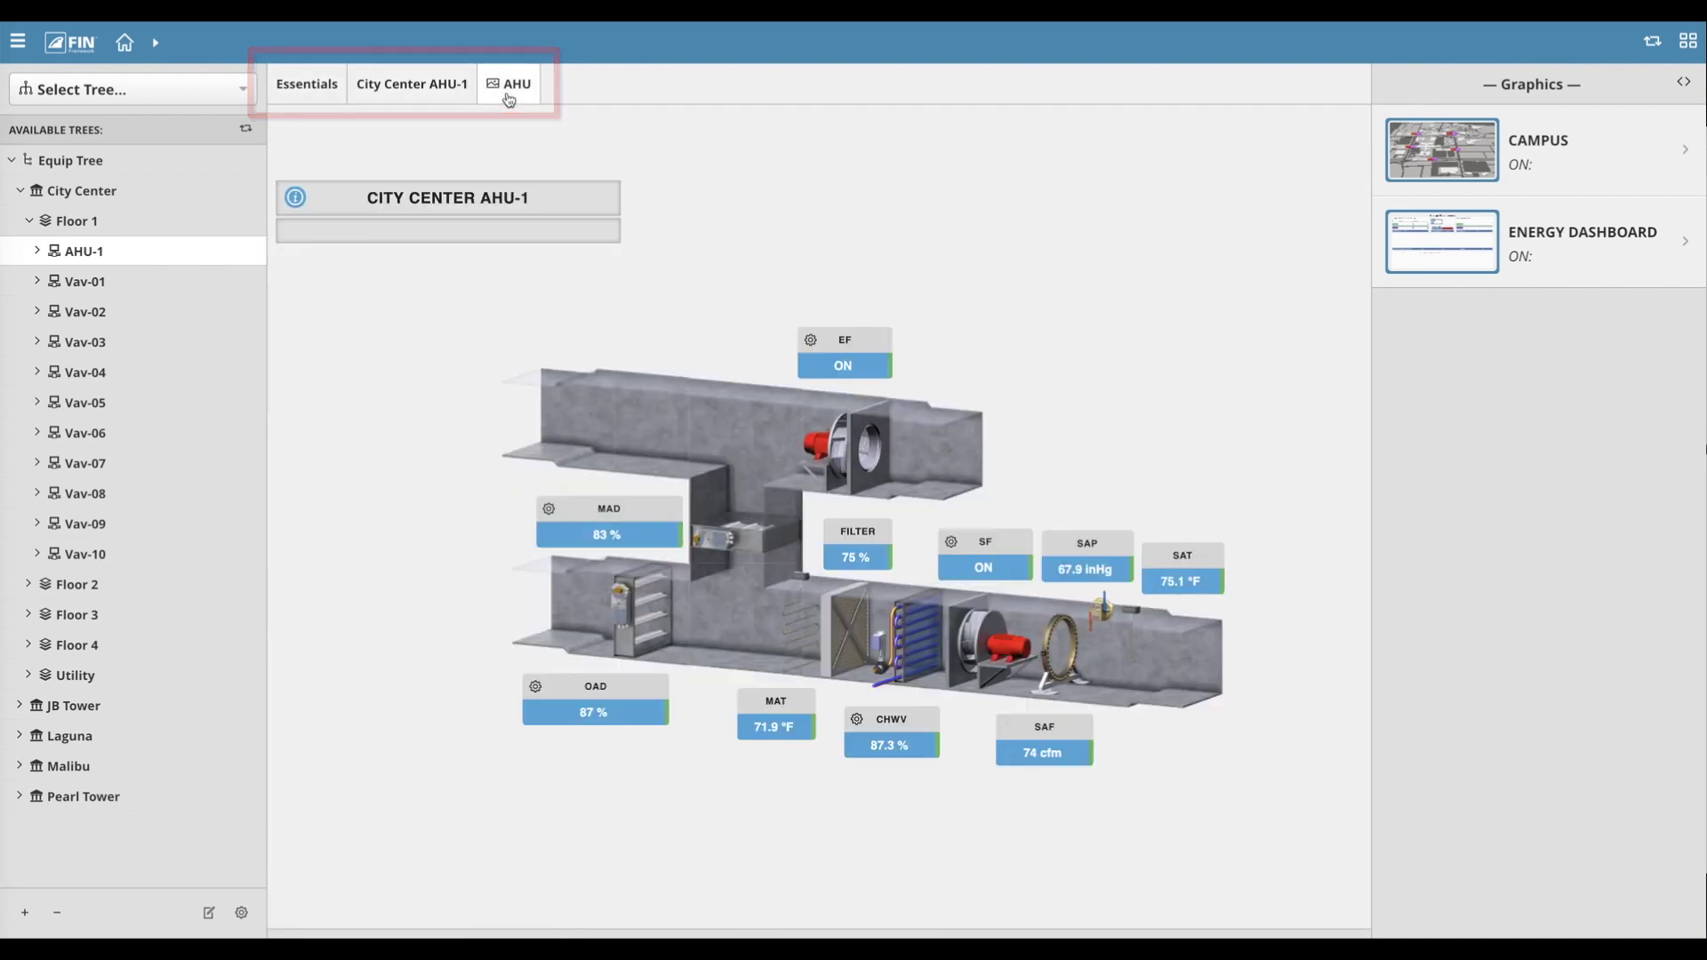
left_click(303, 100)
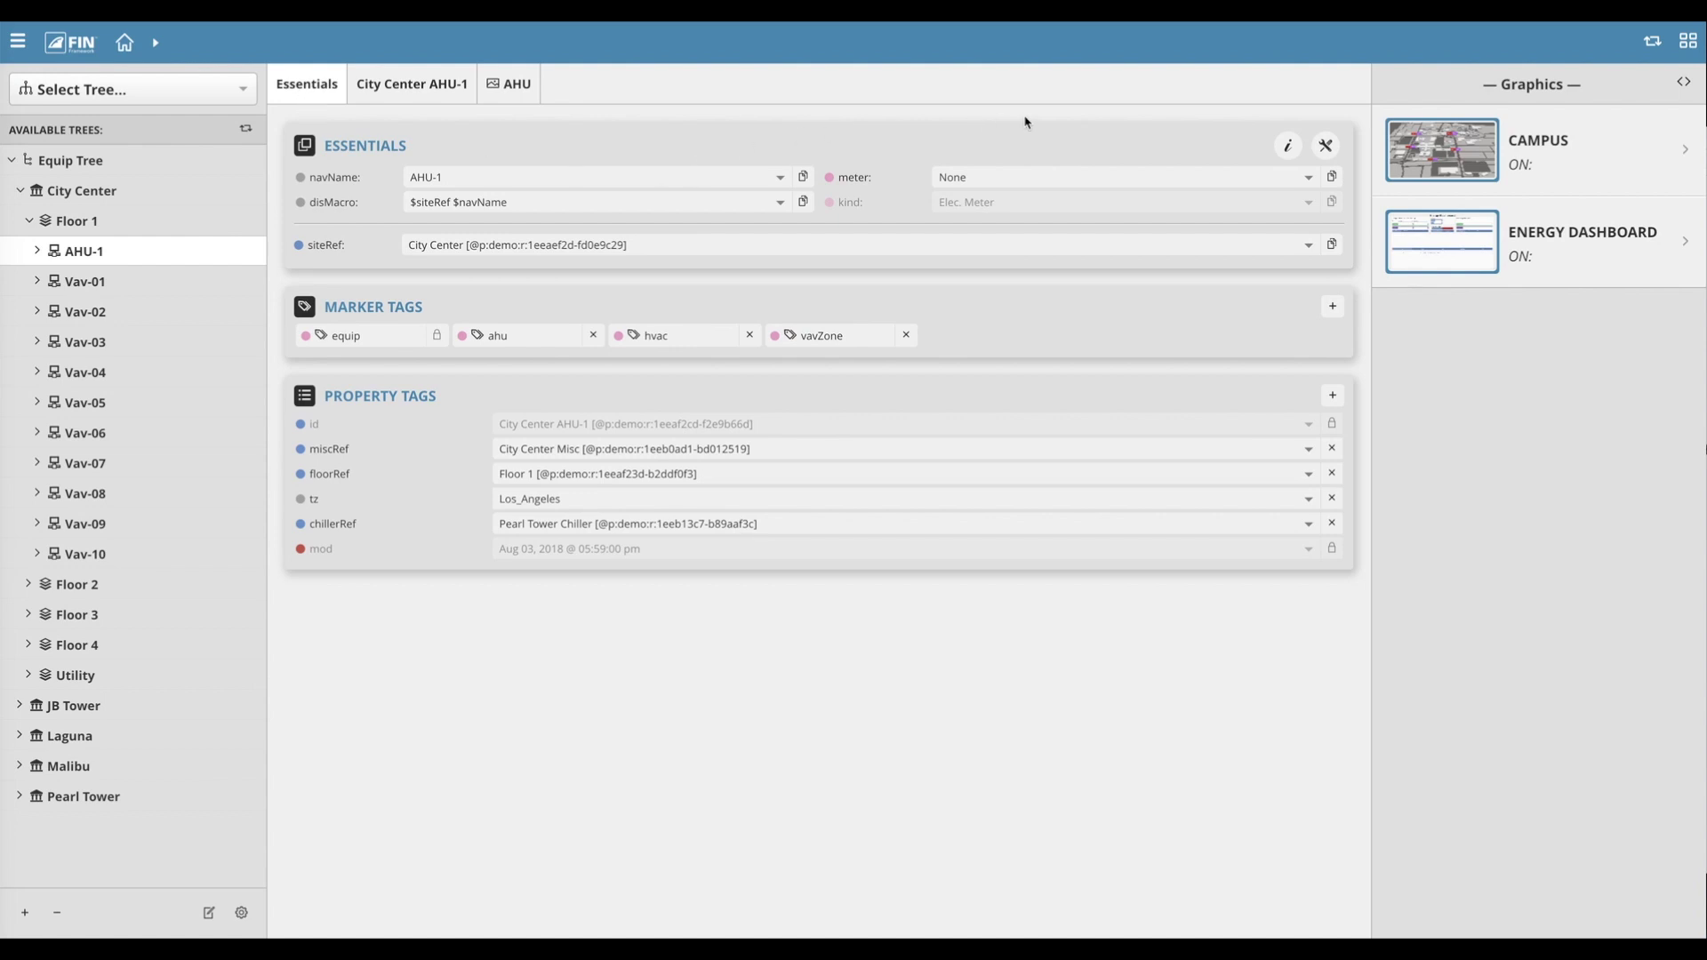
left_click(1296, 157)
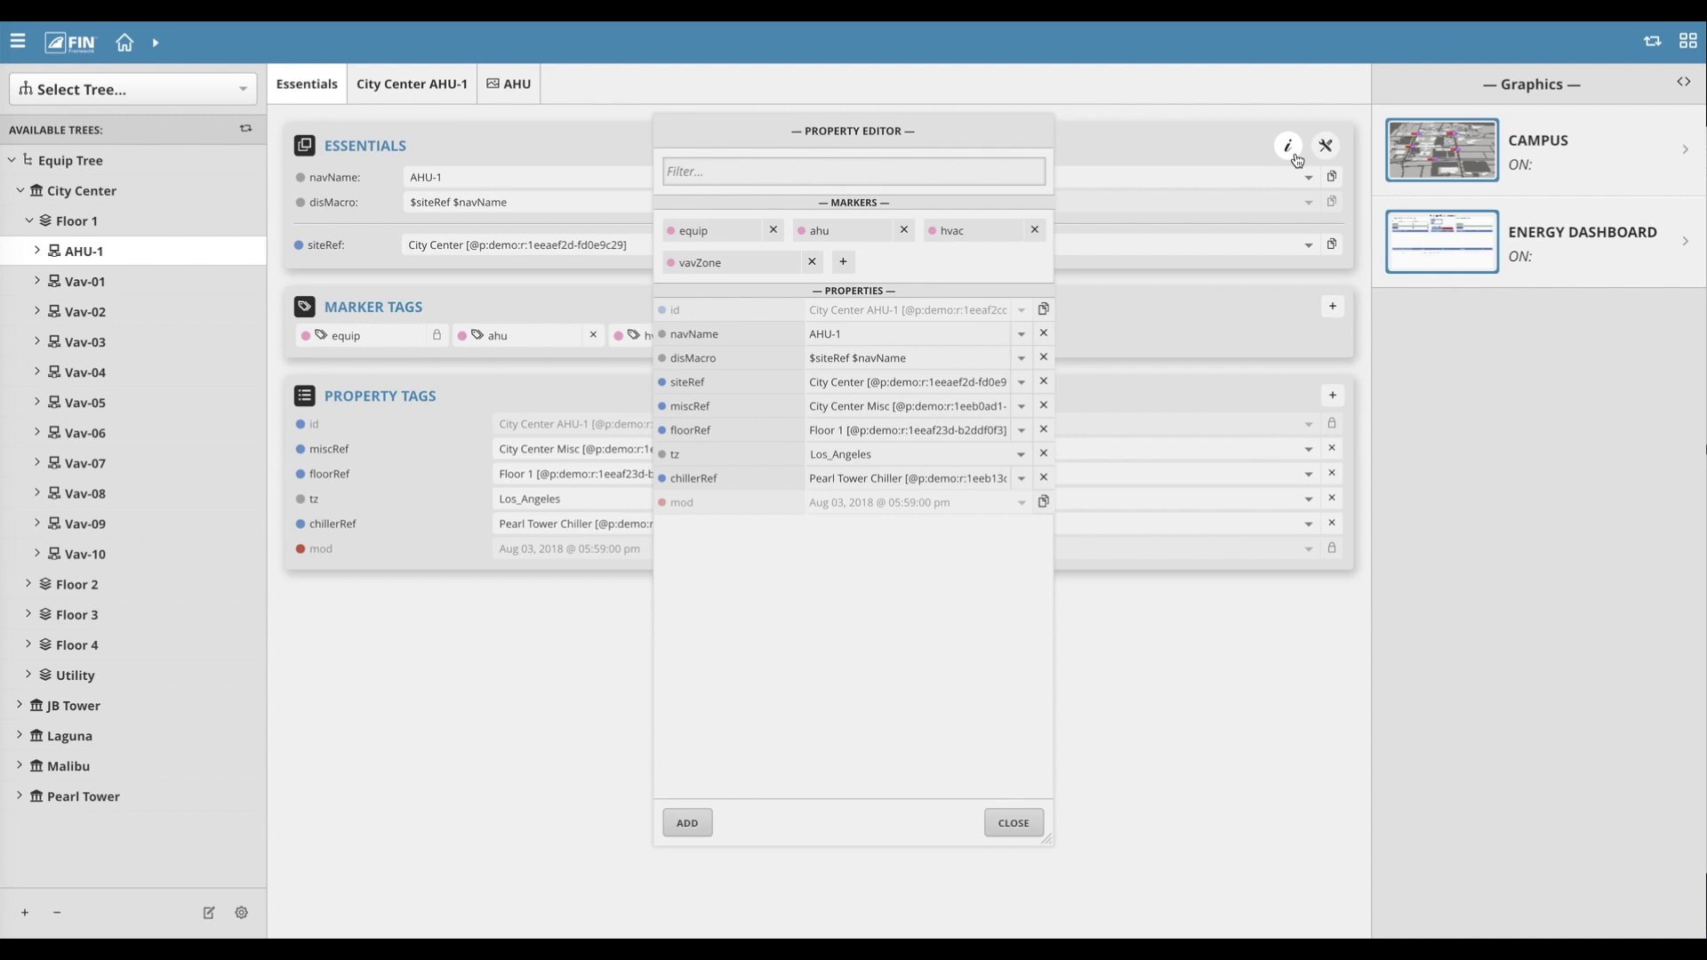
left_click(1099, 549)
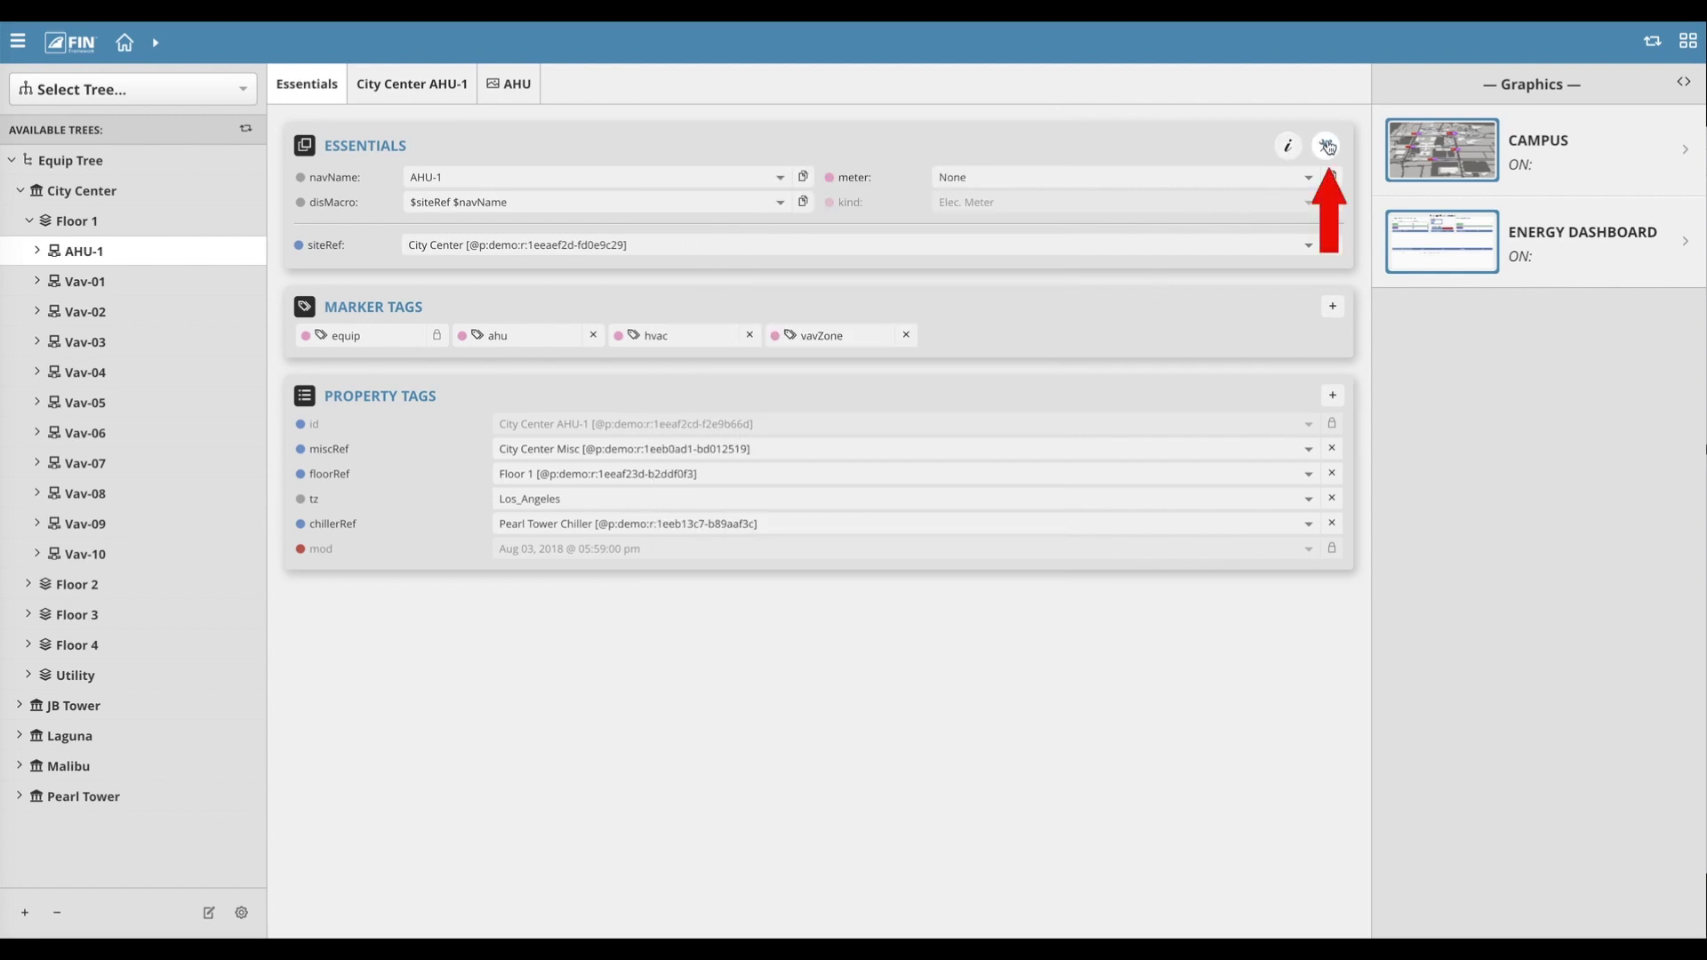
left_click(1326, 146)
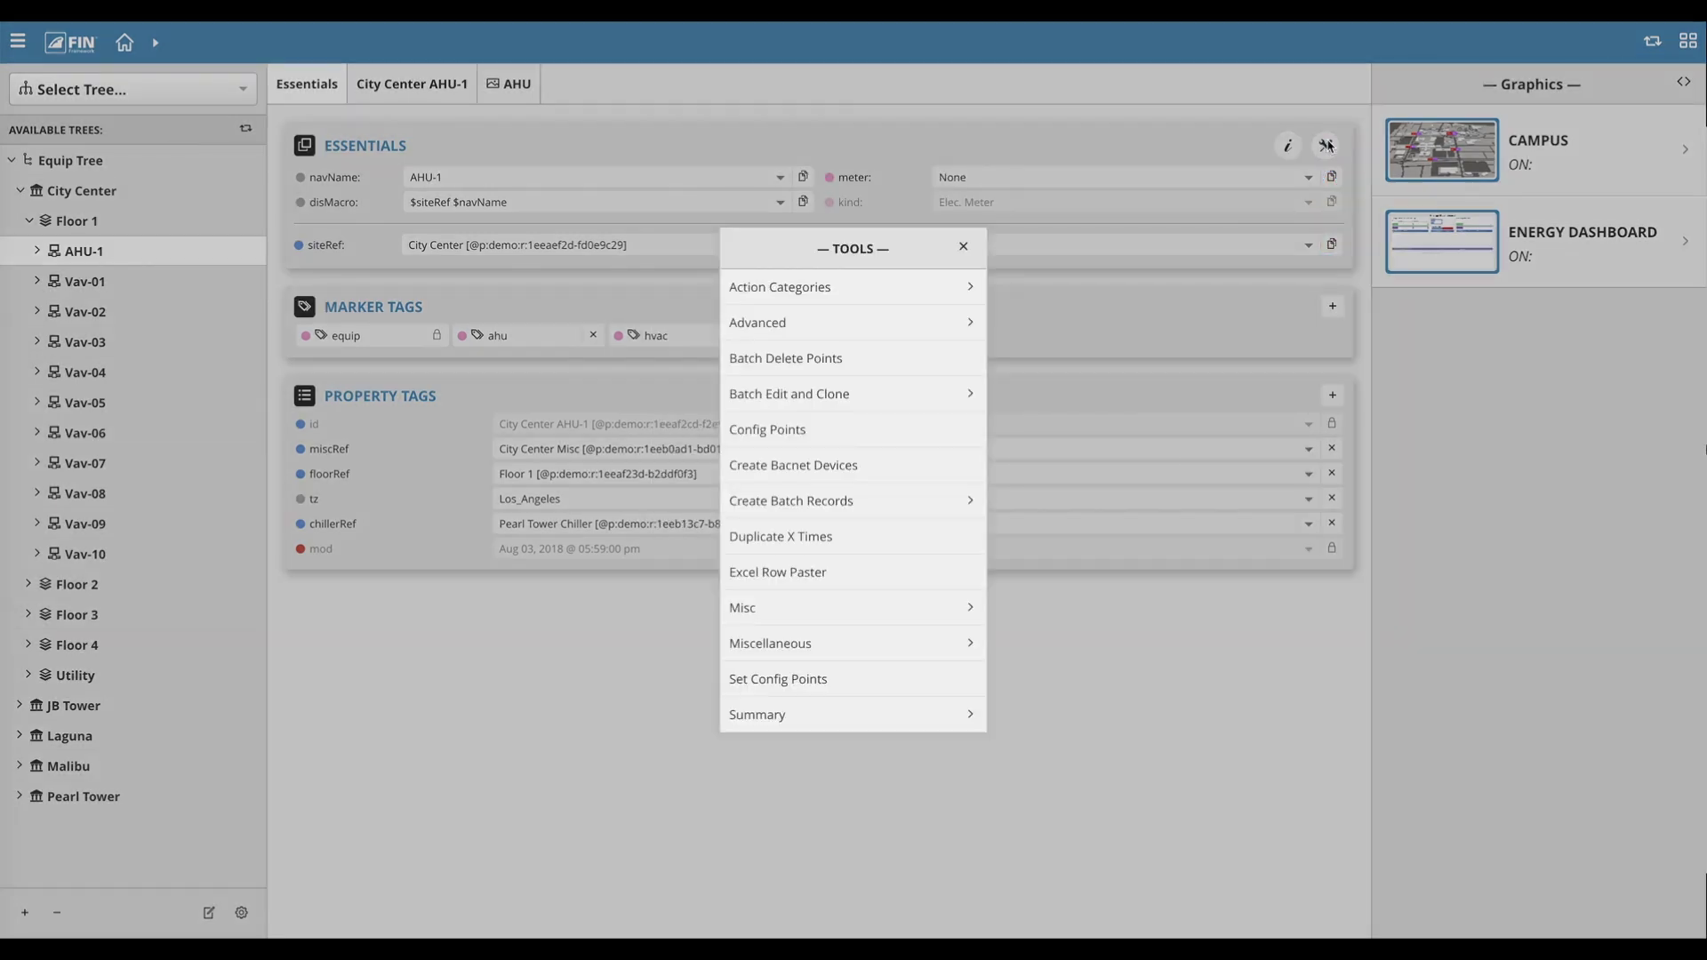
left_click(965, 249)
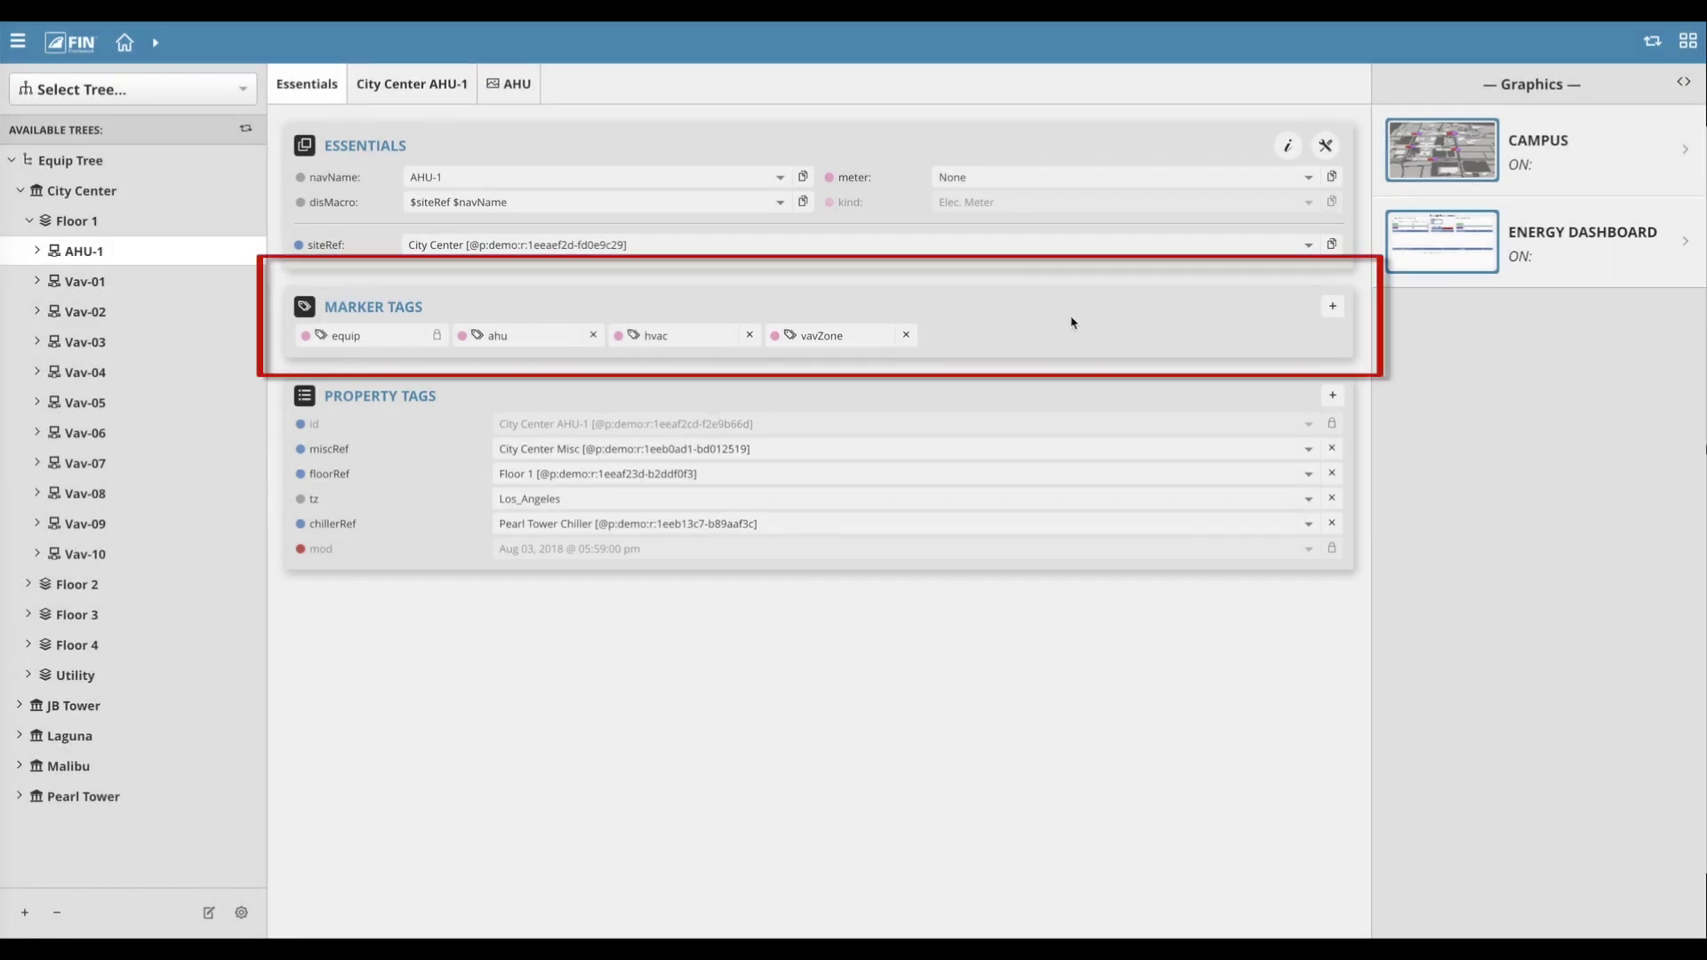
left_click(1332, 311)
type("myAHU")
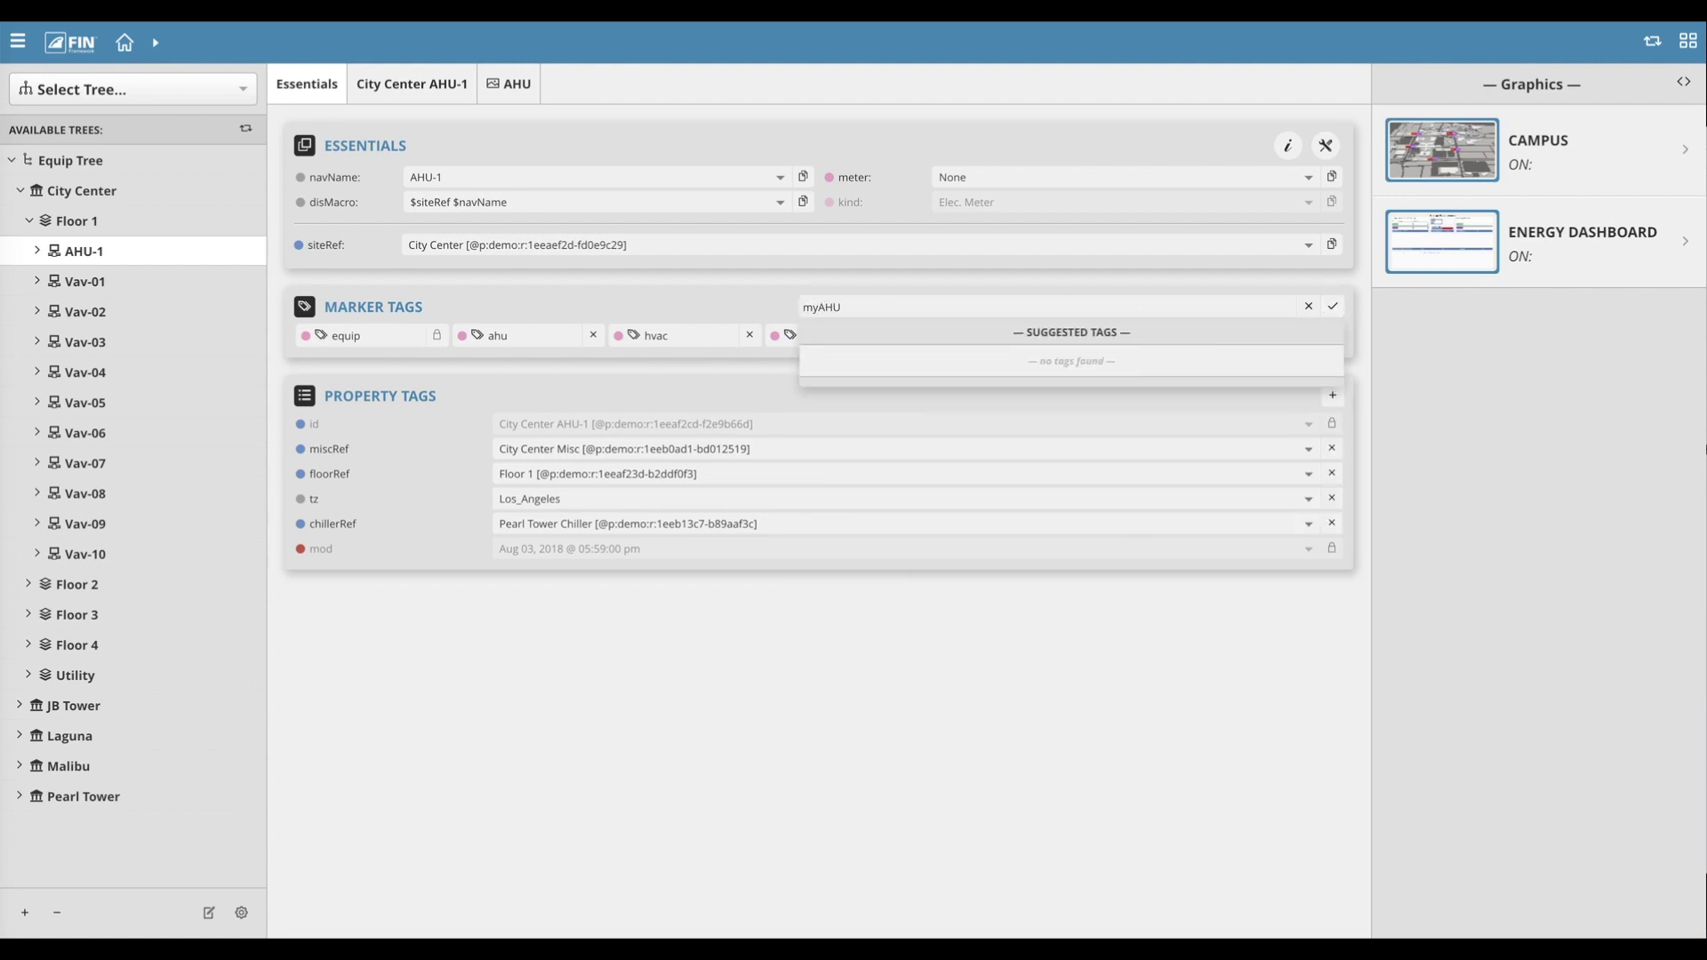
key("Return")
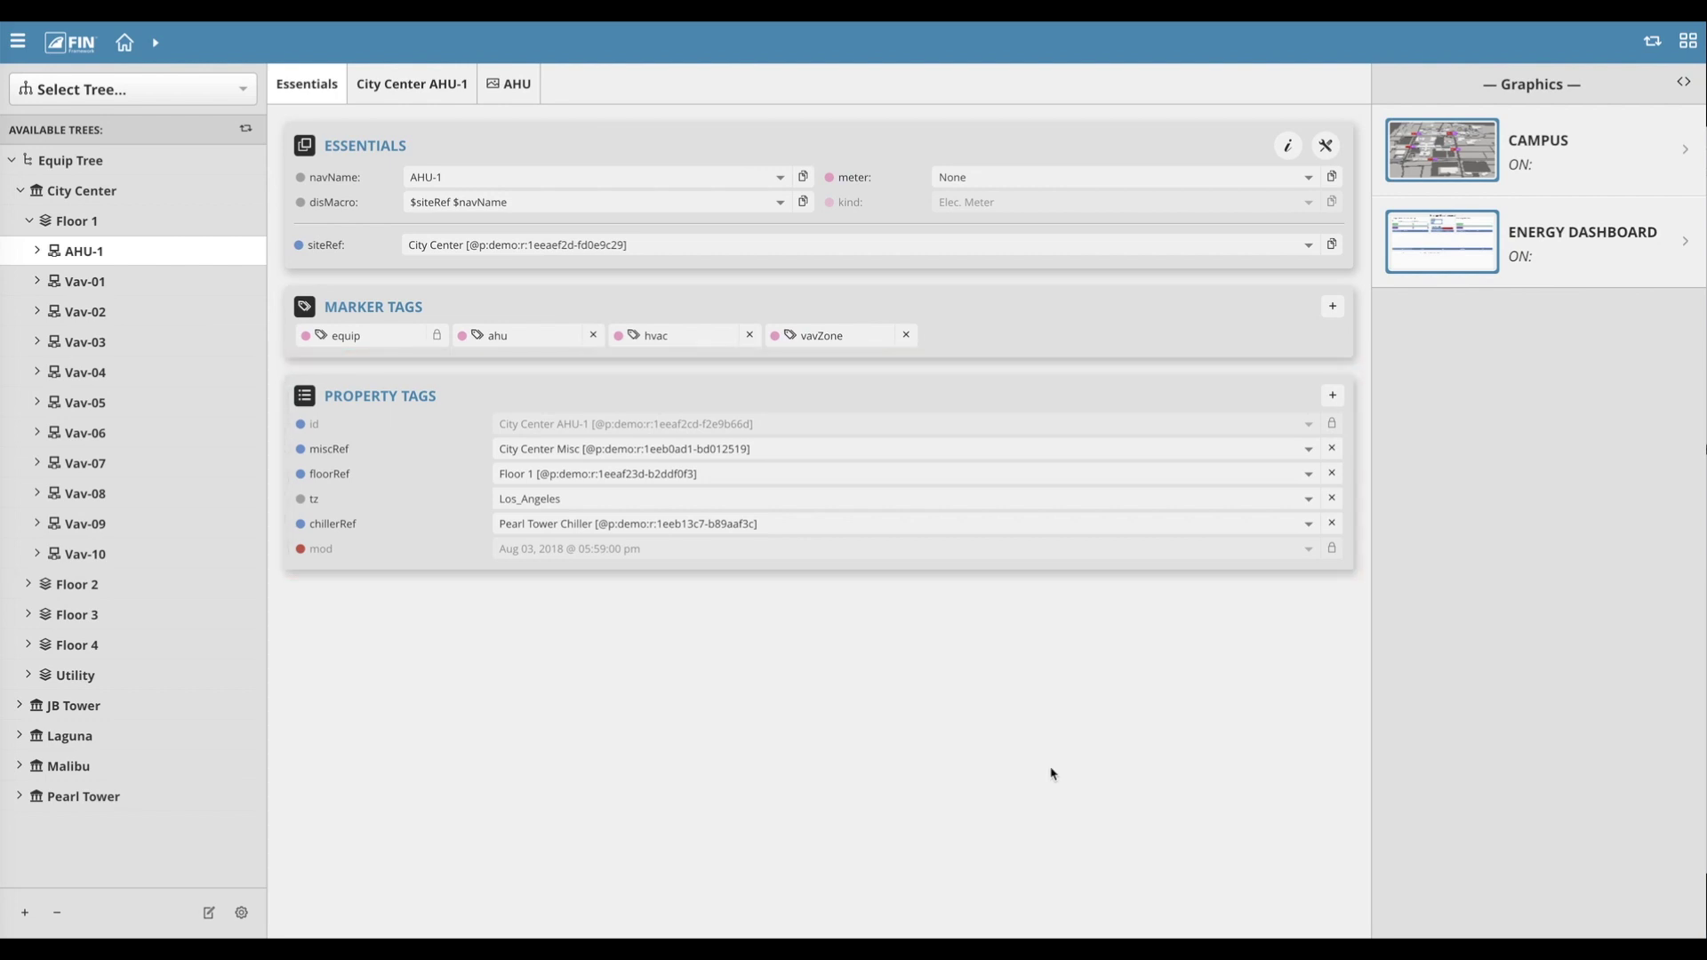
Add a Number property tag named testNumber to AHU-1, step its value up, and open the units list
left_click(1333, 395)
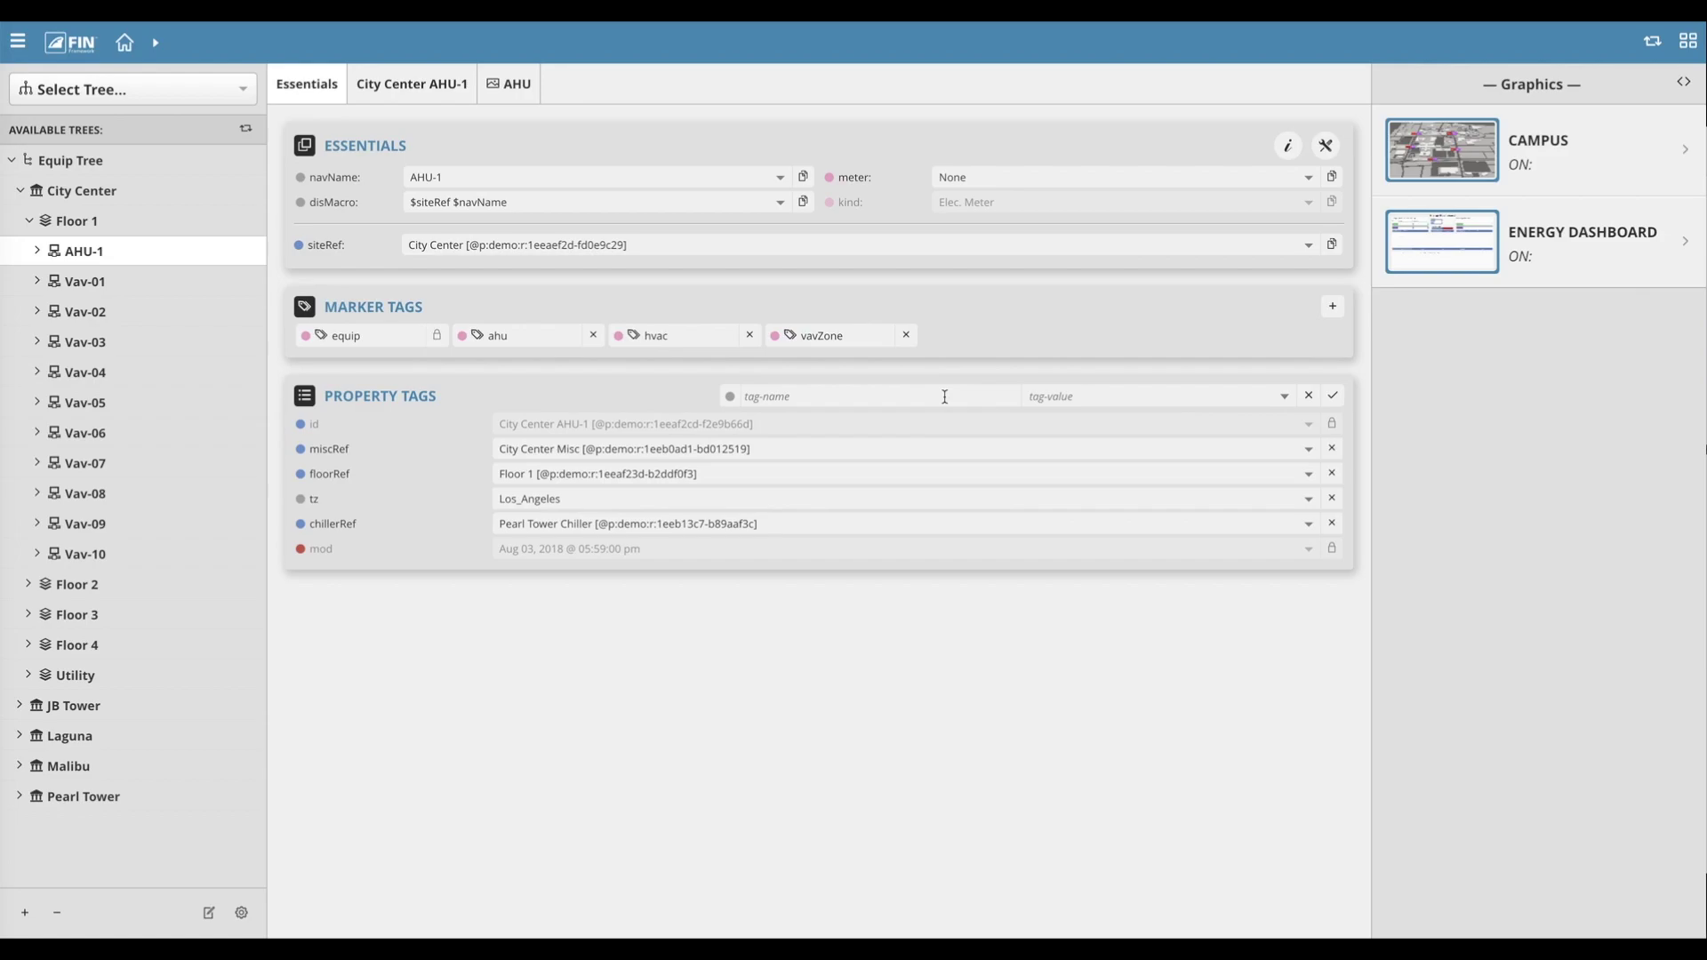
left_click(730, 395)
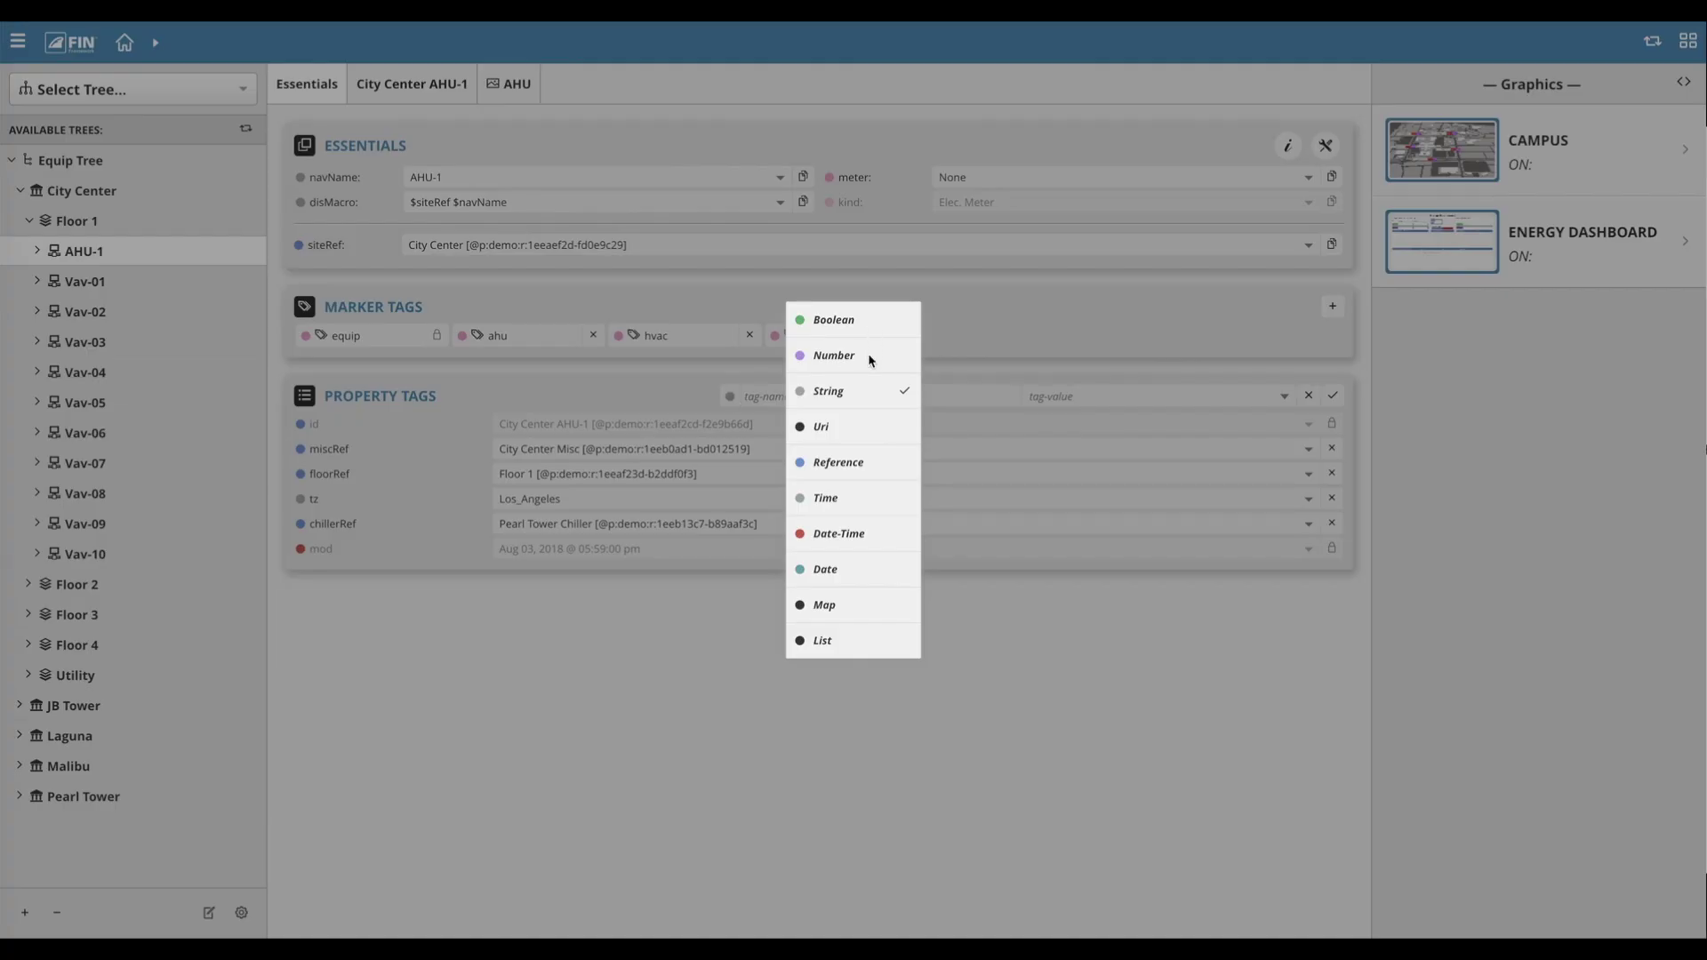
left_click(868, 354)
left_click(925, 395)
type("testNumber")
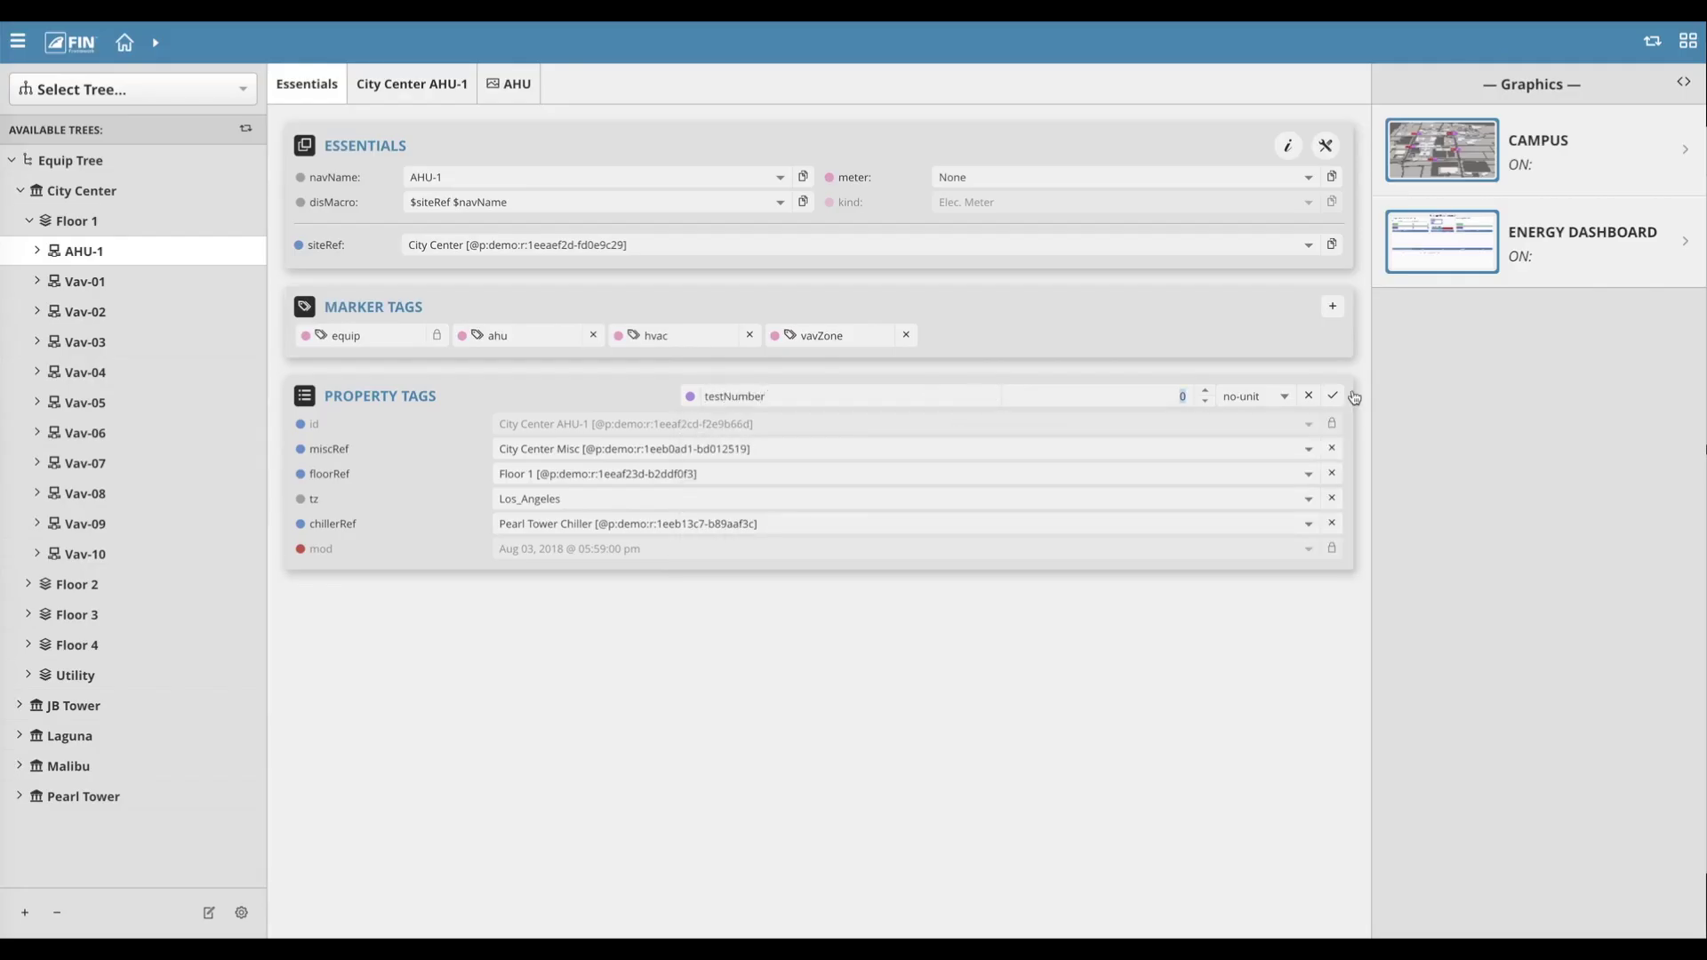
left_click(1206, 390)
left_click(1206, 390)
left_click(1206, 390)
left_click(1206, 391)
left_click(1272, 402)
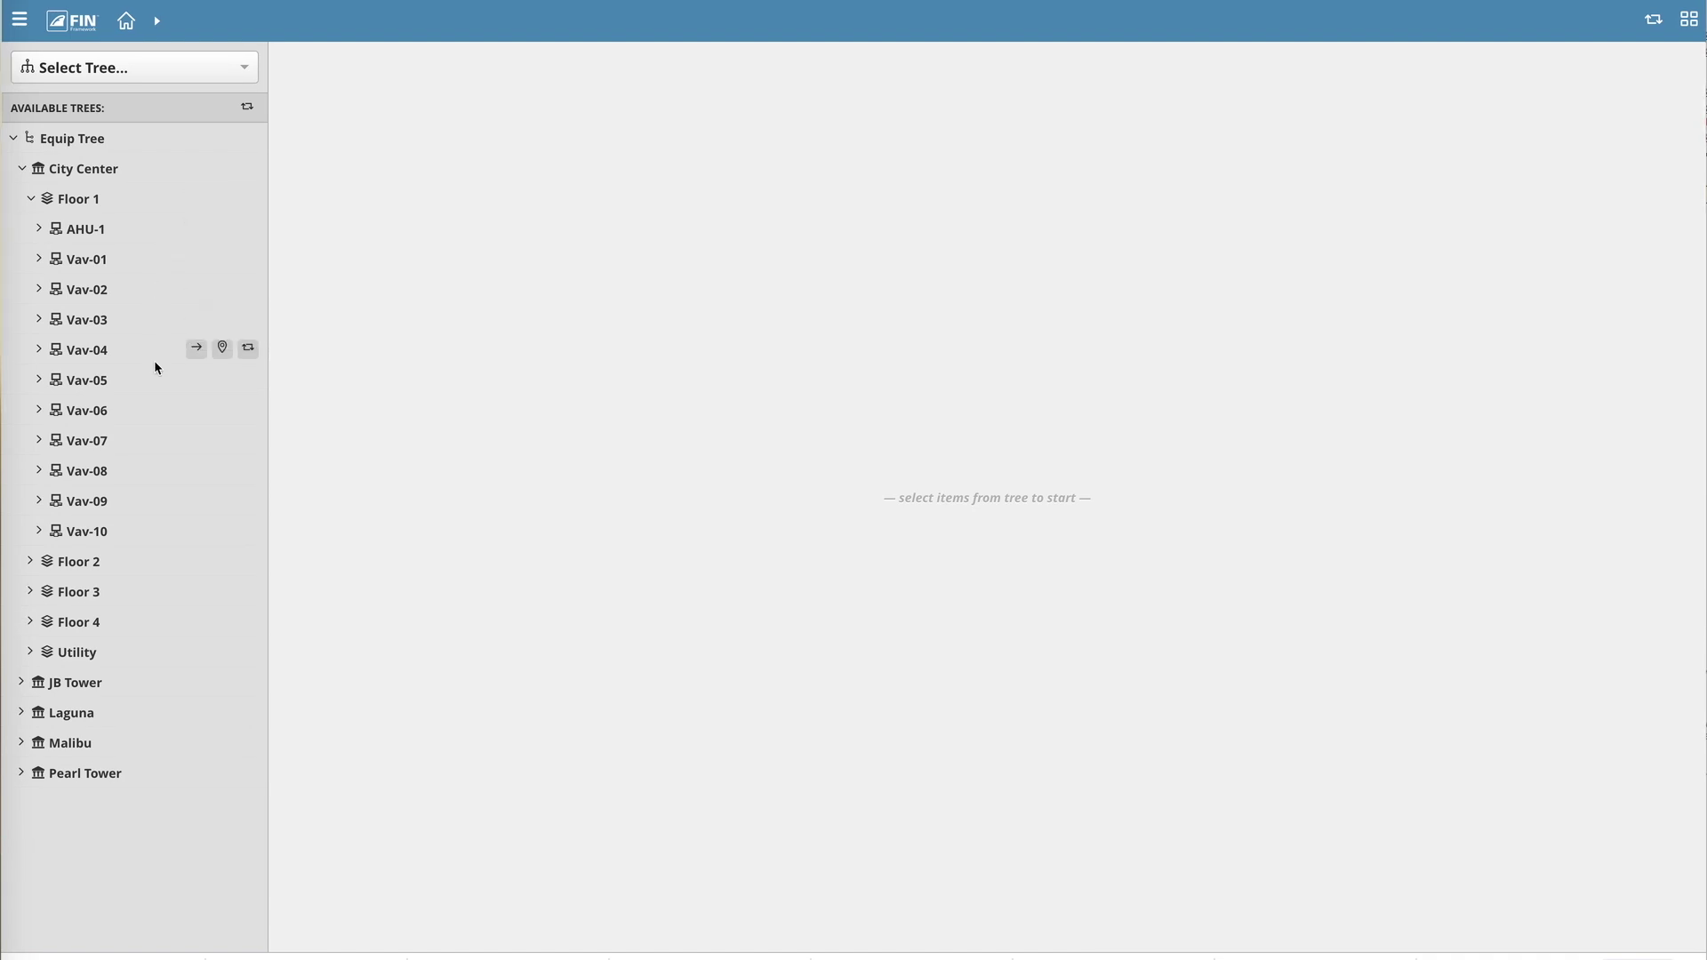
Select Vav-05 in the Equip Tree and make it the current context
left_click(168, 378)
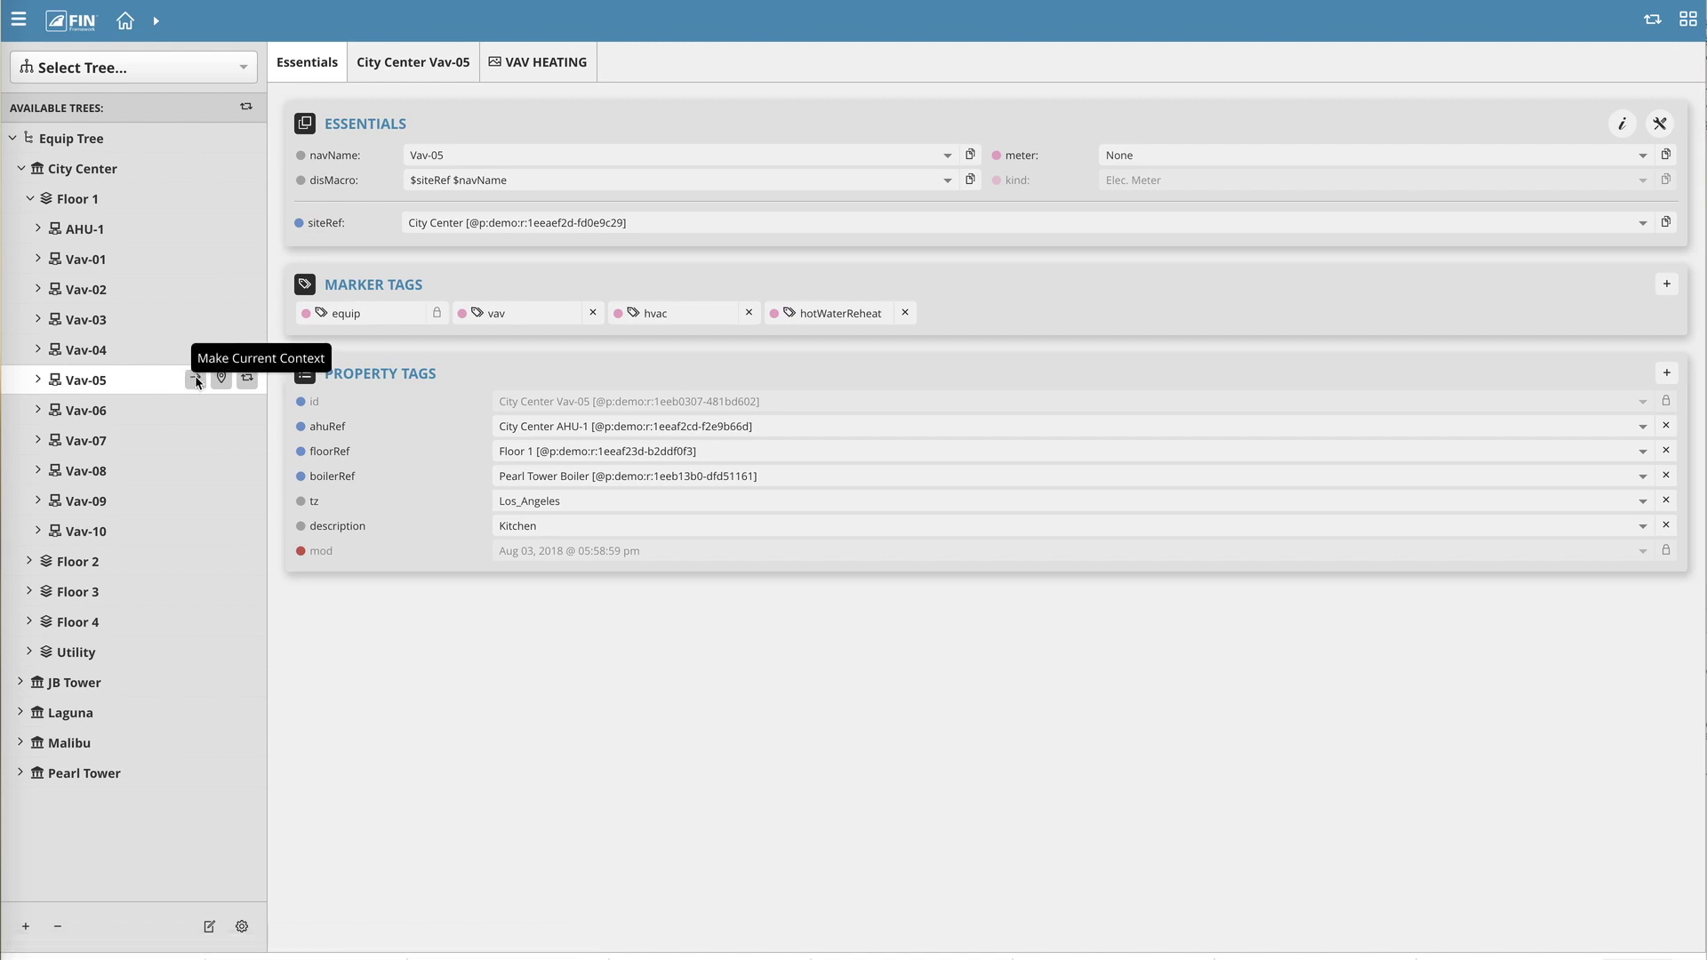
left_click(197, 380)
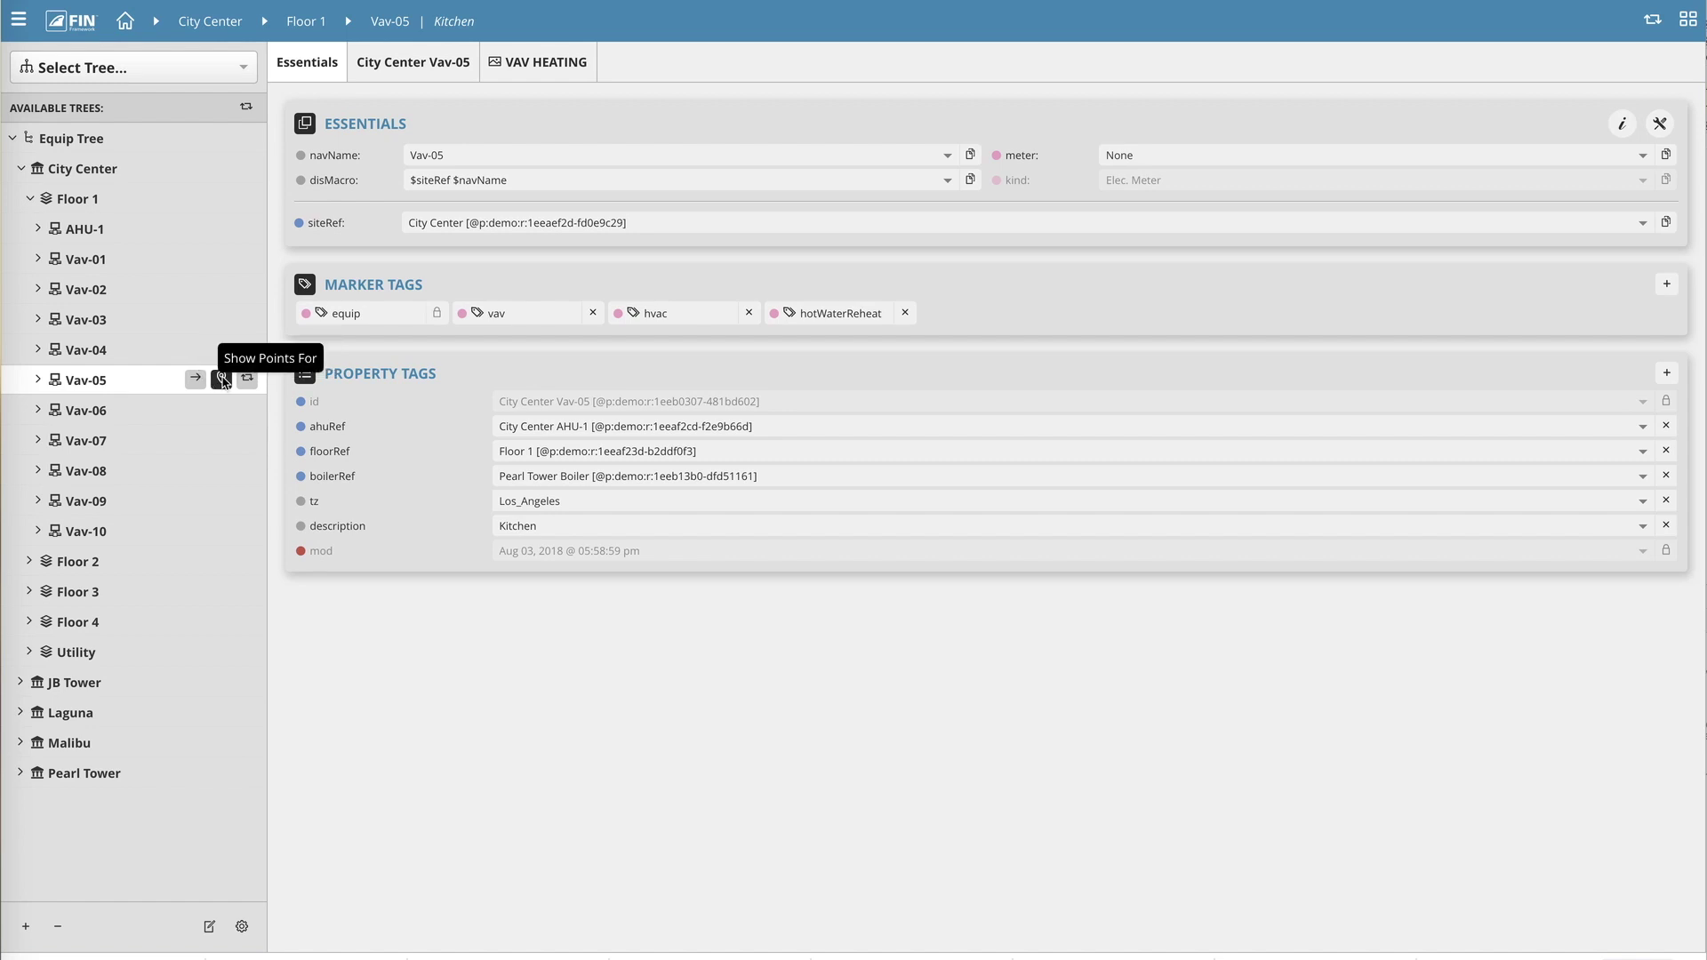
Show Vav-05's 13 points in the grid, then expand and refresh its tree node
left_click(222, 381)
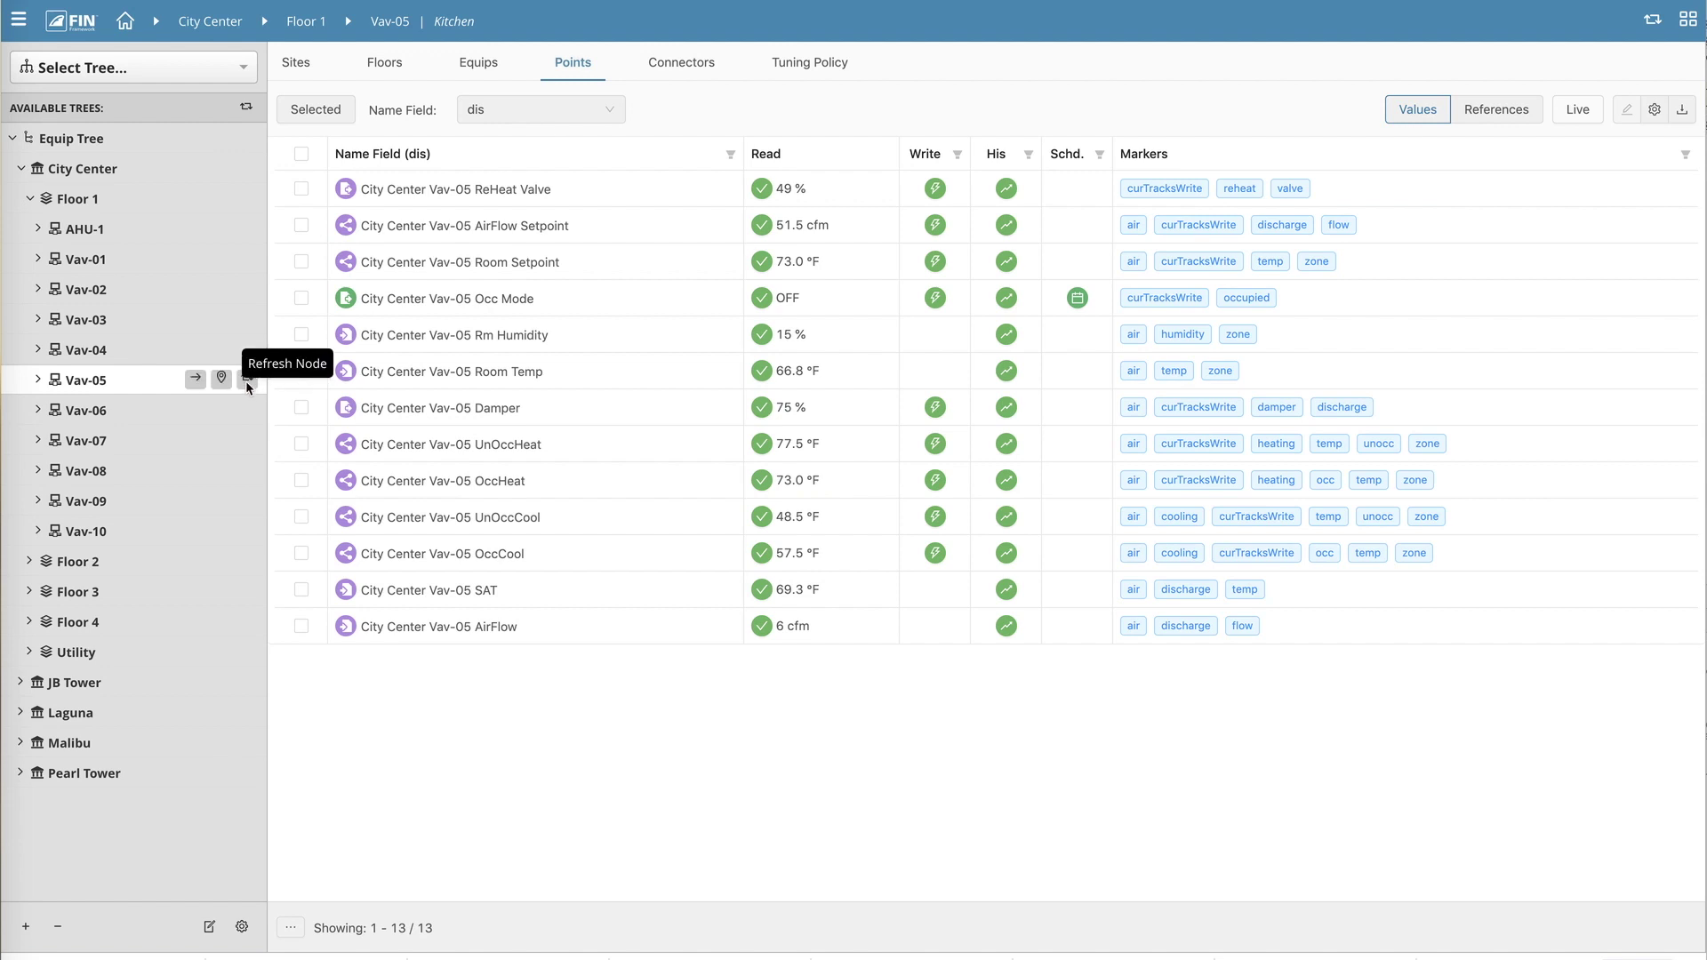
left_click(246, 381)
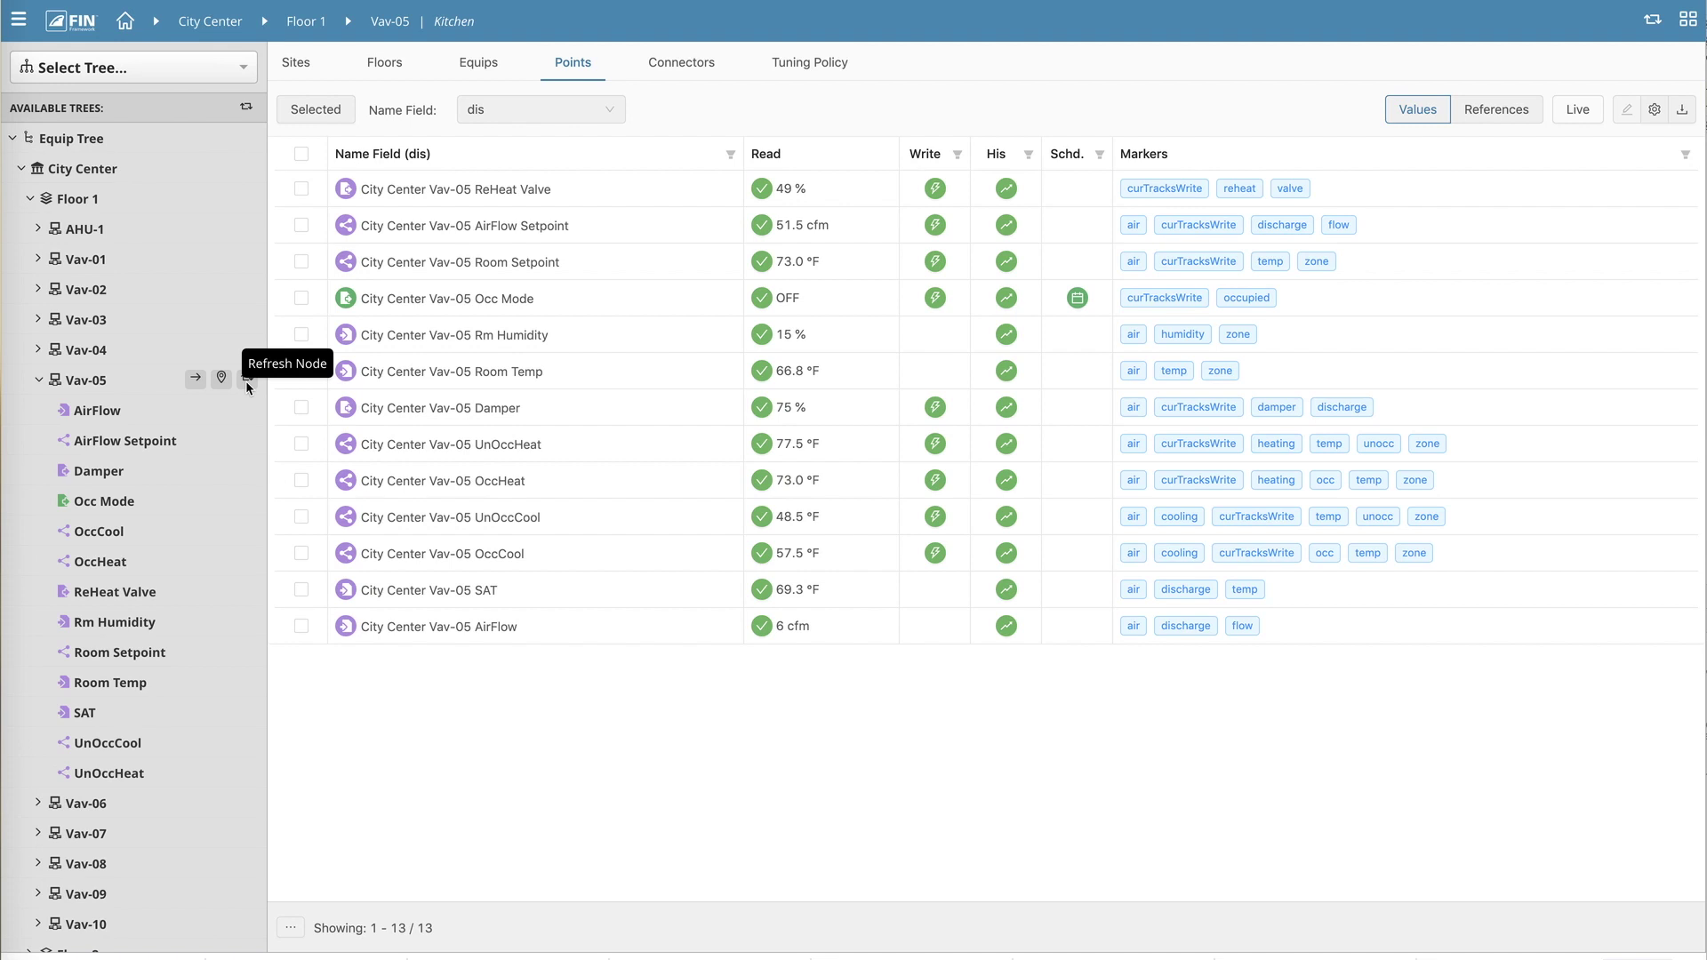
left_click(248, 380)
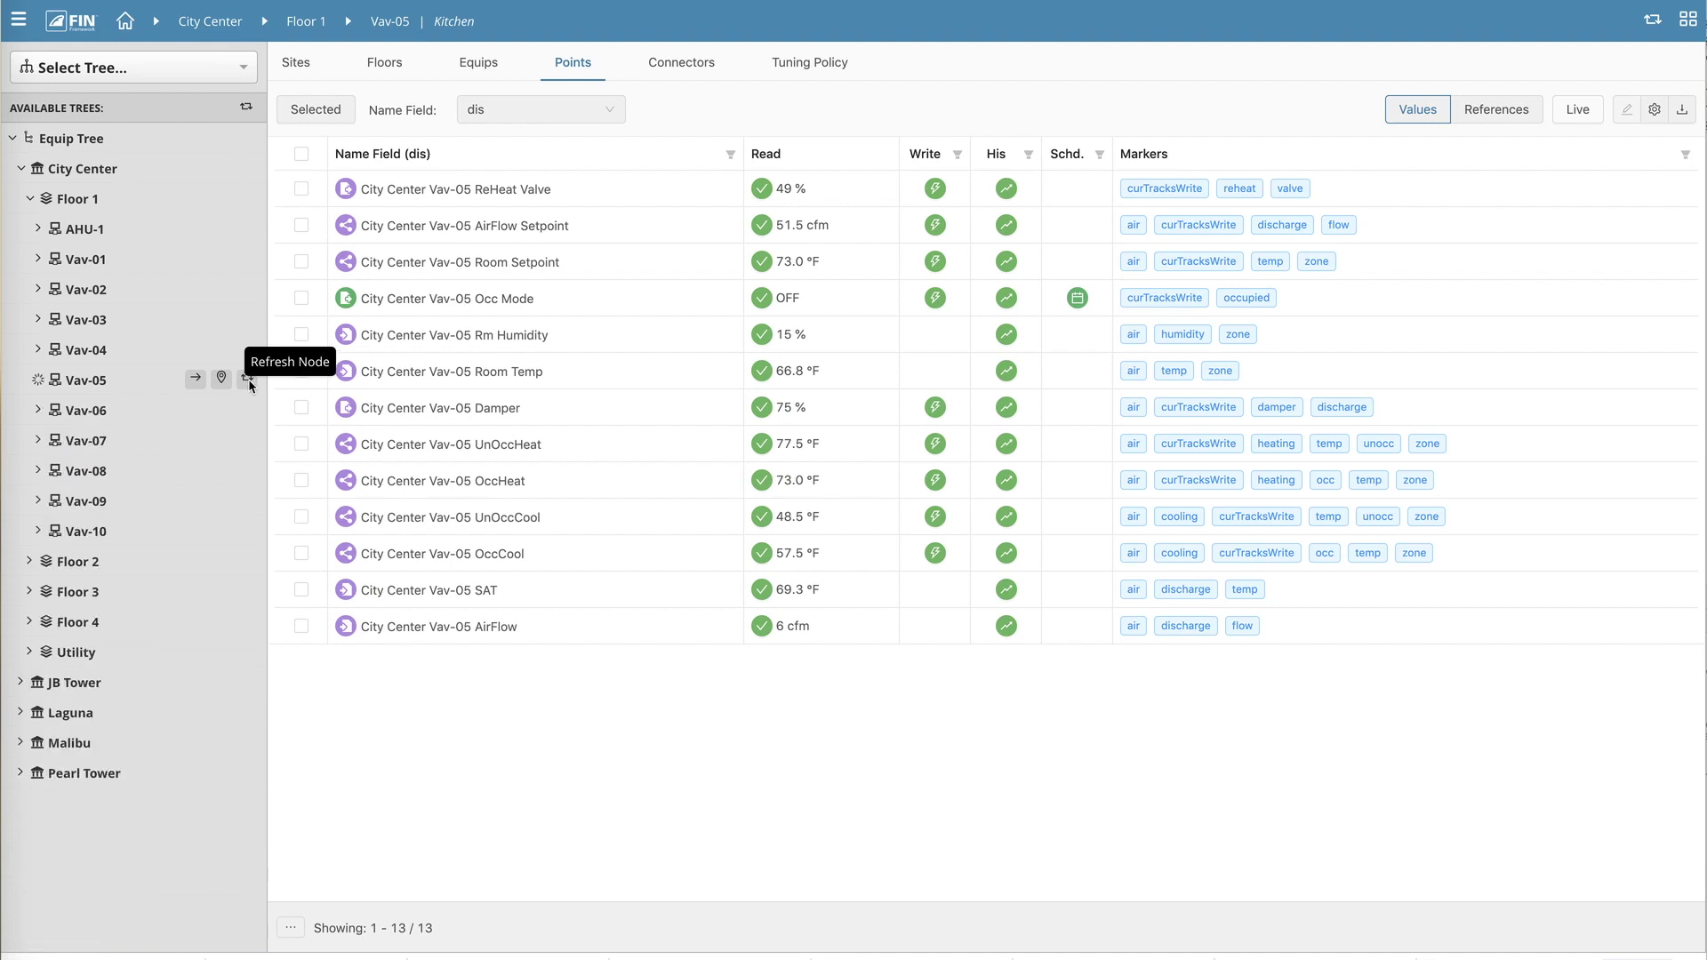